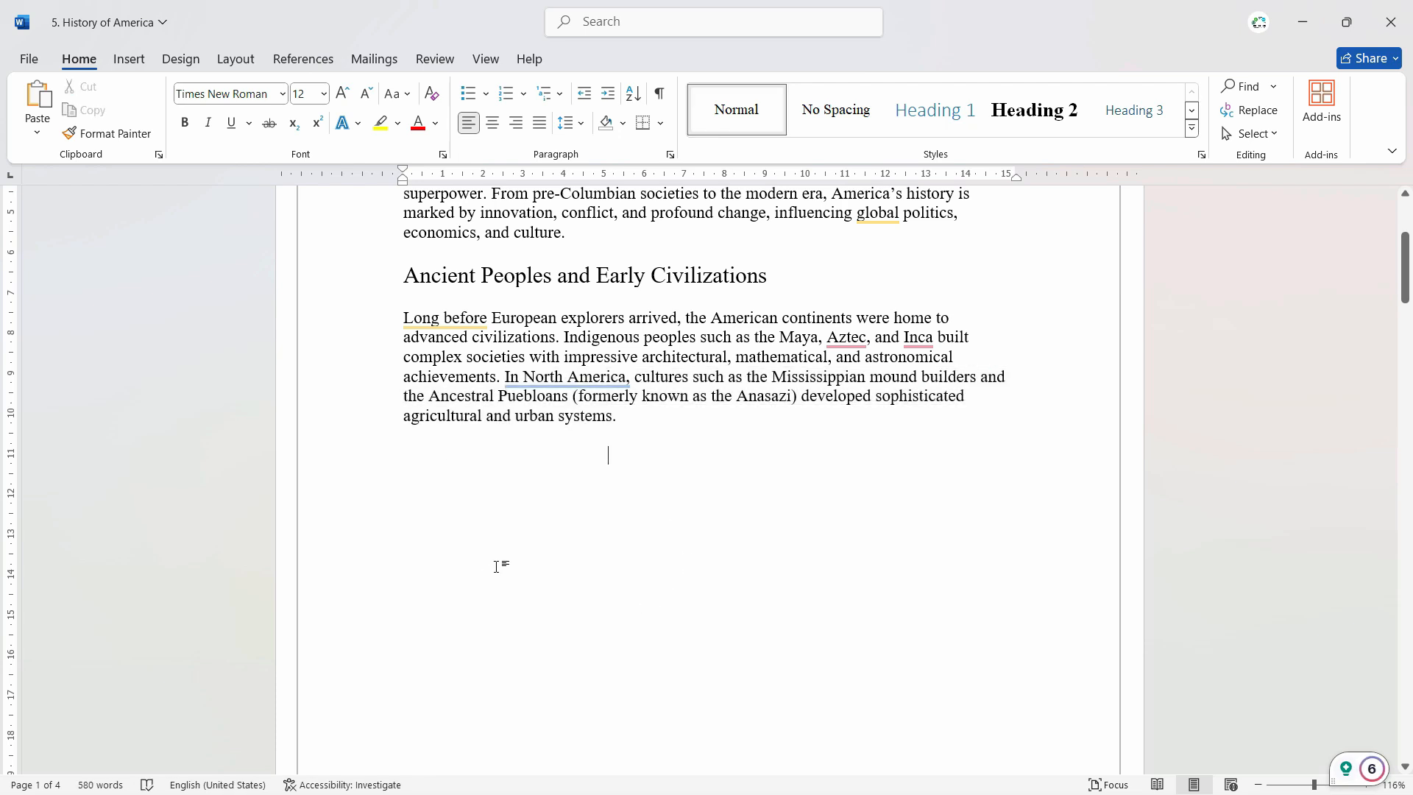
# Step: Insert the Microsoft 365 app icons picture from the device's Pictures folder below the Ancient Peoples and Early Civilizations paragraph
pyautogui.click(129, 59)
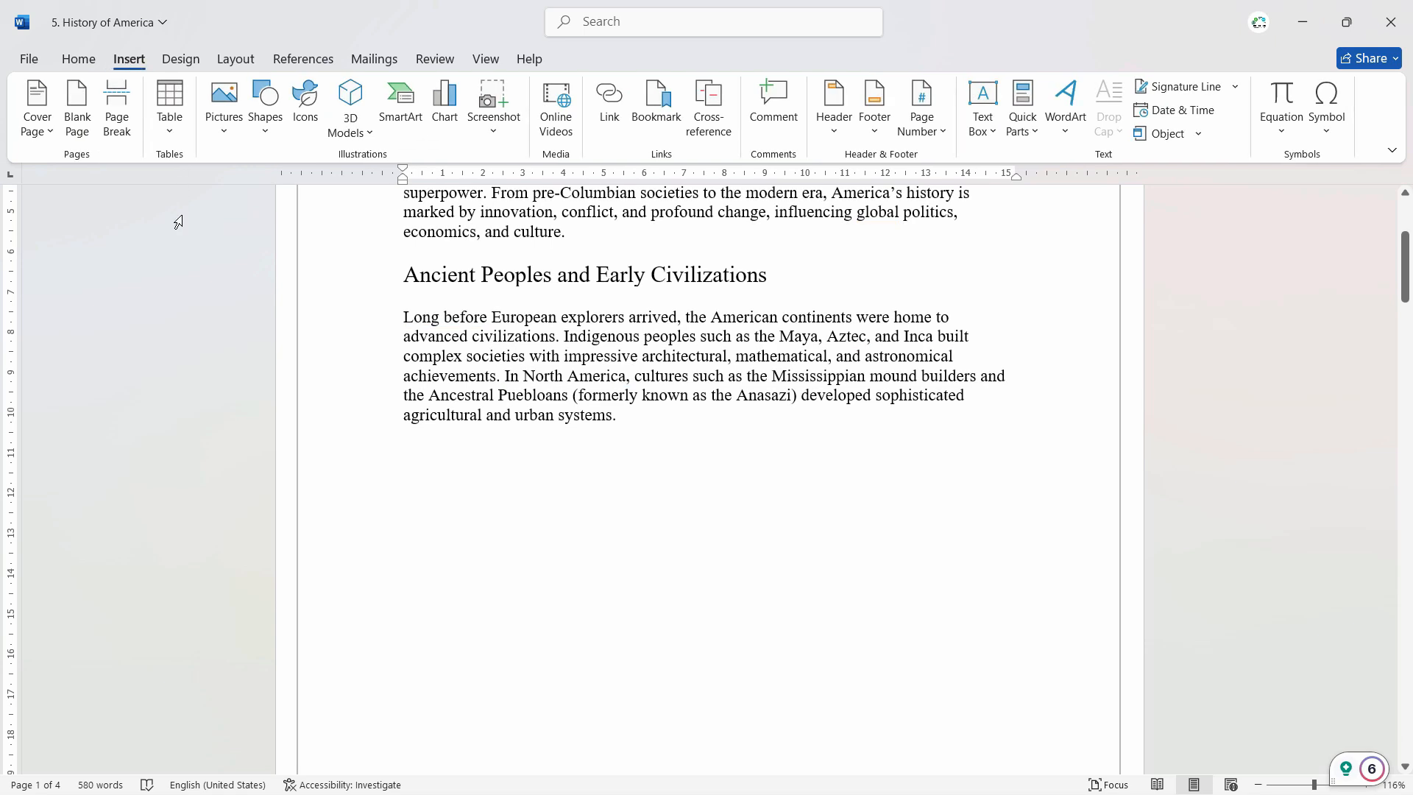
pyautogui.click(224, 129)
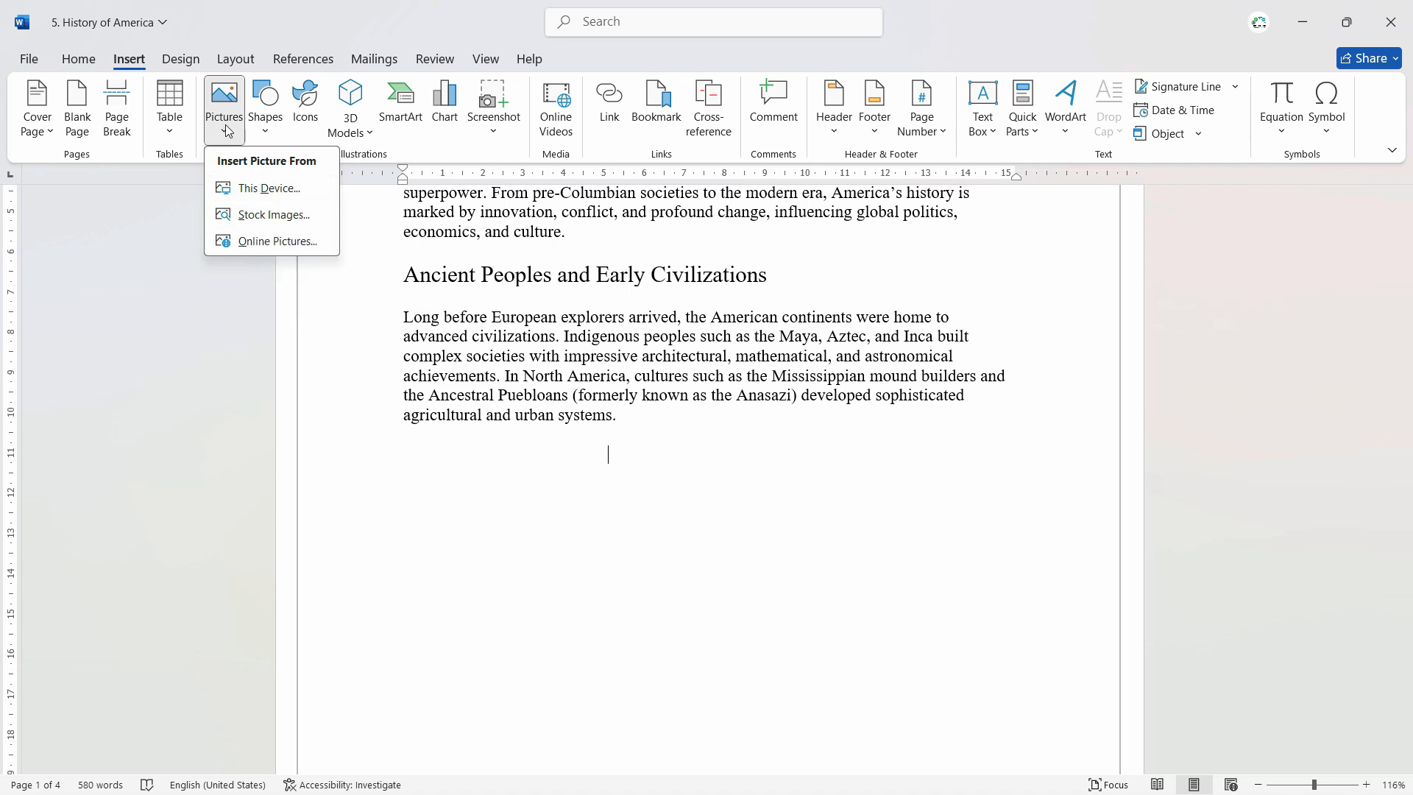
pyautogui.click(269, 190)
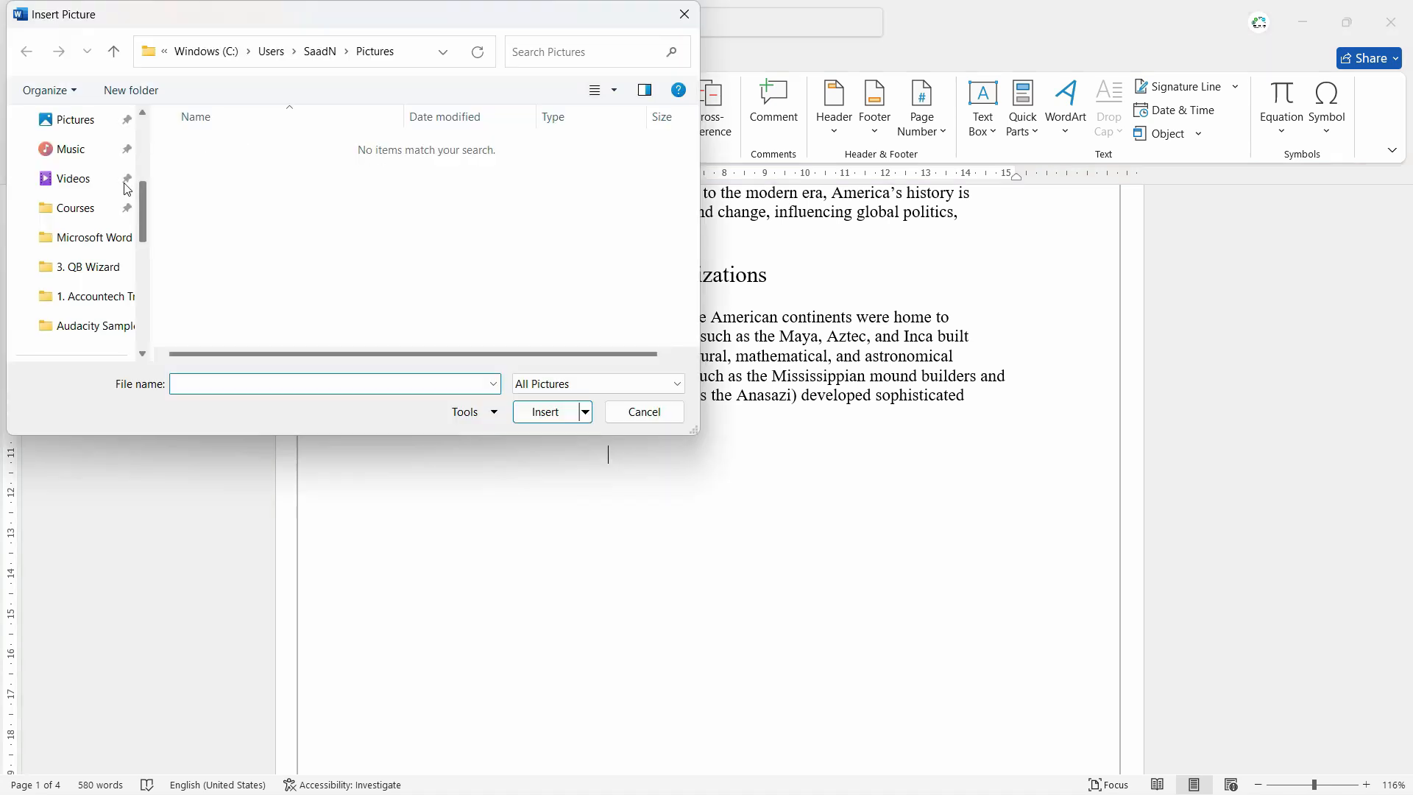
pyautogui.click(70, 119)
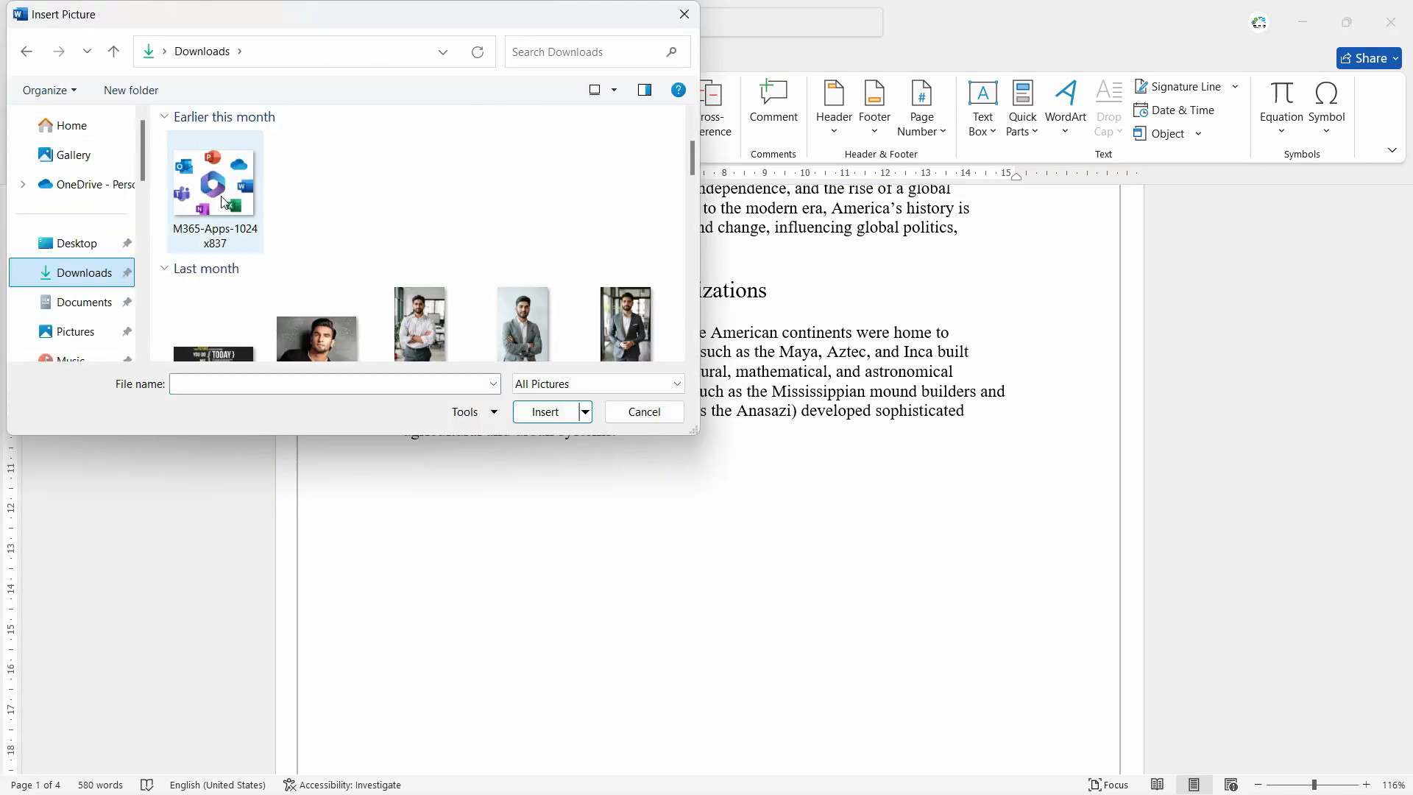
pyautogui.click(221, 199)
pyautogui.doubleClick(221, 198)
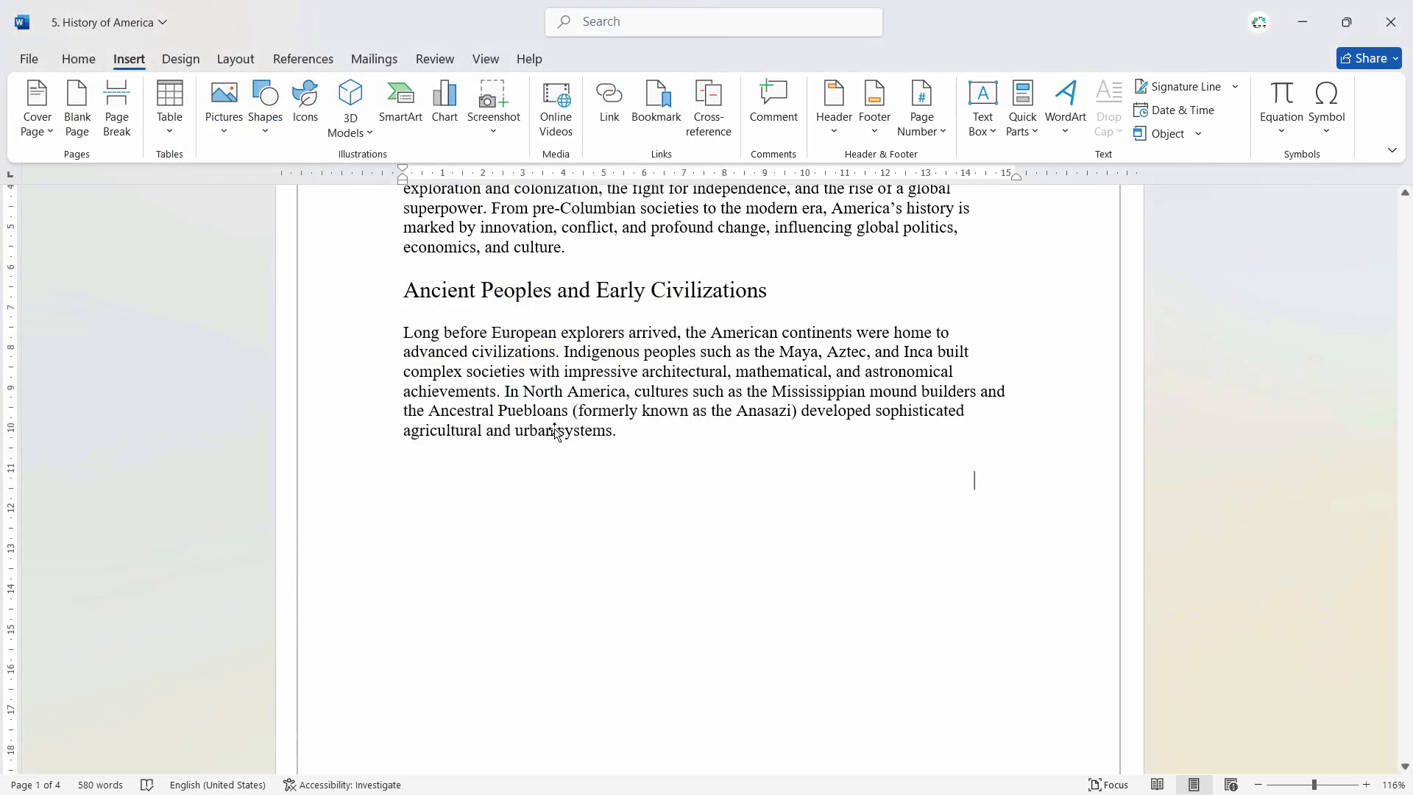
pyautogui.moveTo(1016, 337); pyautogui.dragTo(346, 460)
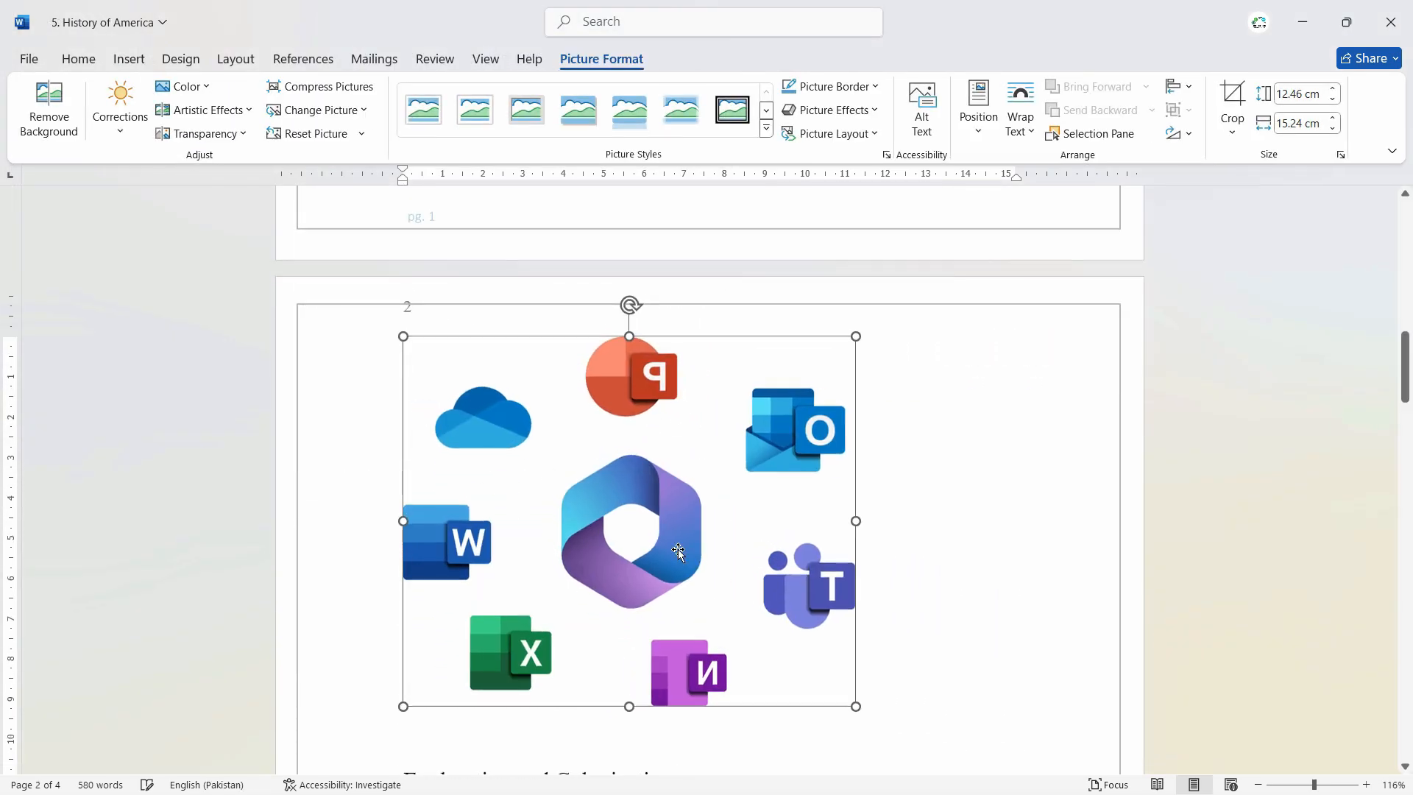
pyautogui.scroll(3, 653, 551)
pyautogui.hotkey('ctrl', 'z')
# Step: Shrink the inserted picture proportionally to about 6.07 cm high and 7.42 cm wide
pyautogui.scroll(8, 854, 360)
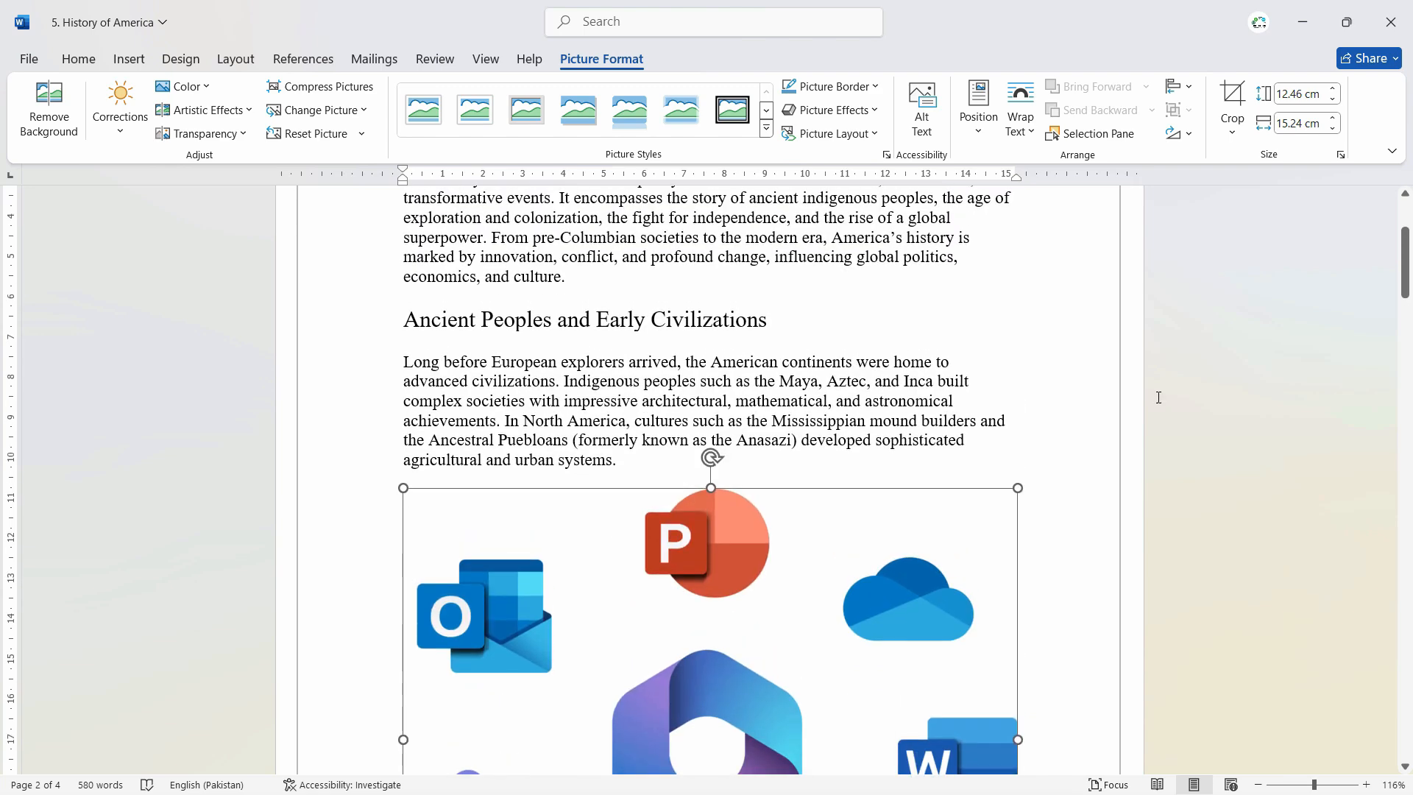
pyautogui.moveTo(1407, 255); pyautogui.dragTo(1407, 278)
pyautogui.scroll(-4, 979, 346)
pyautogui.moveTo(911, 317); pyautogui.dragTo(620, 331)
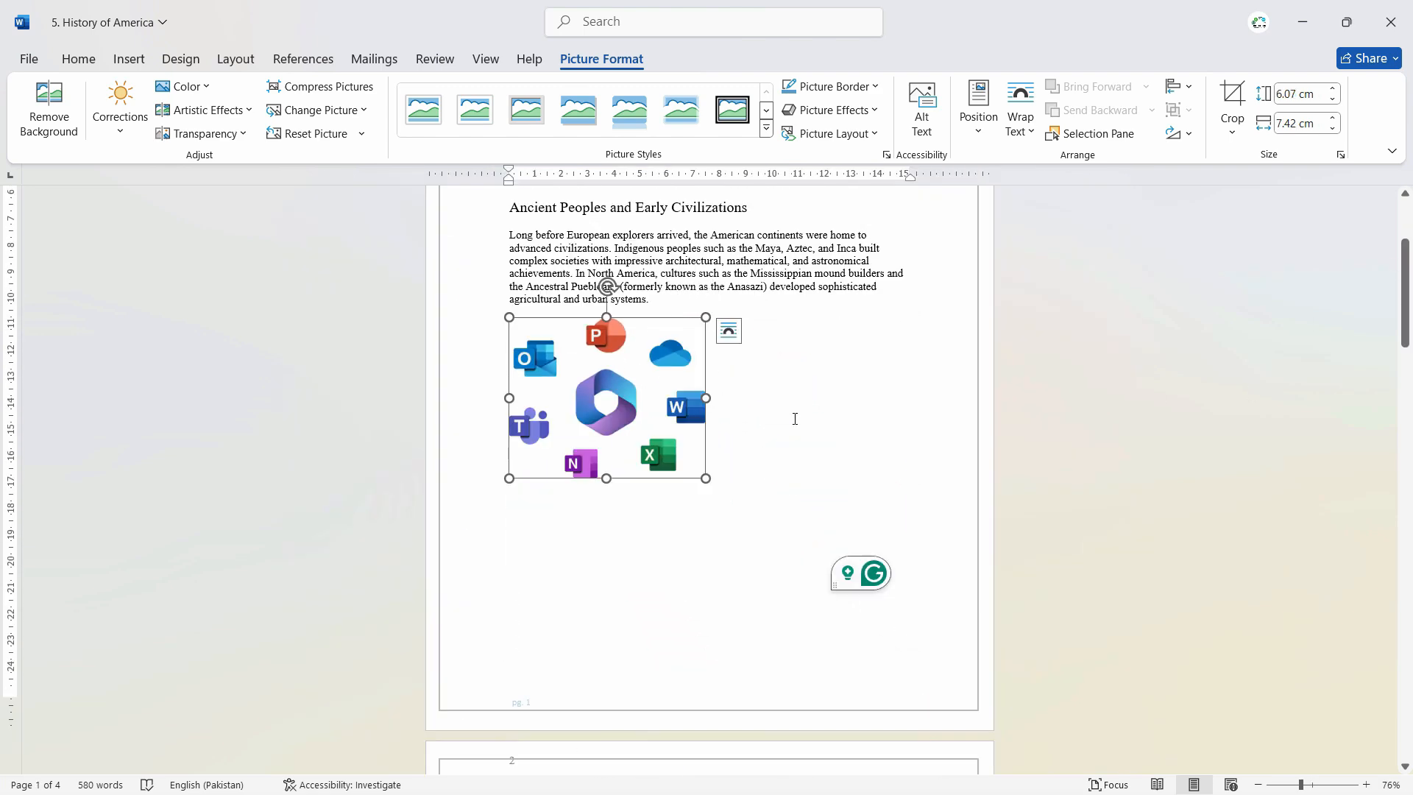
# Step: View the picture's layout options and apply the first white frame picture style
pyautogui.click(728, 331)
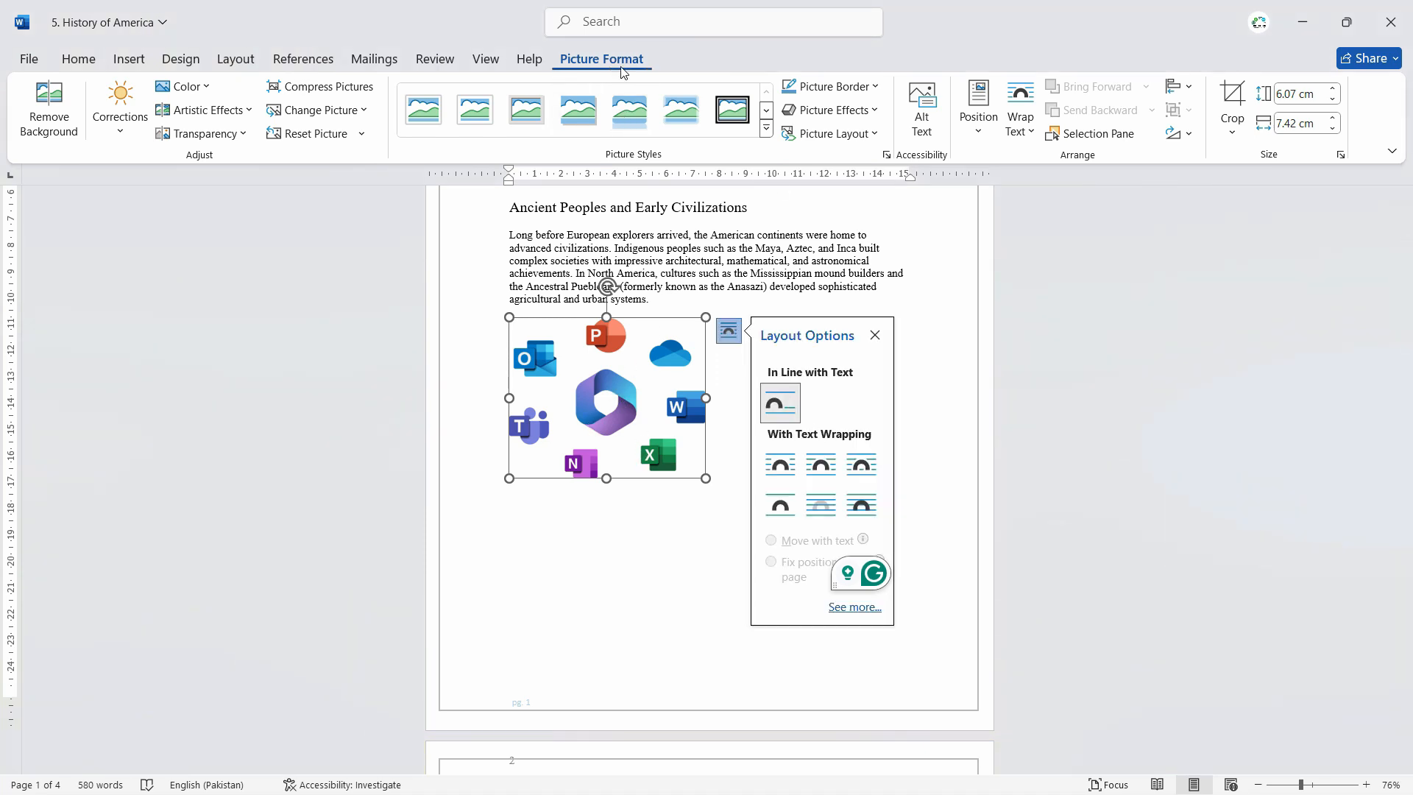
pyautogui.click(419, 128)
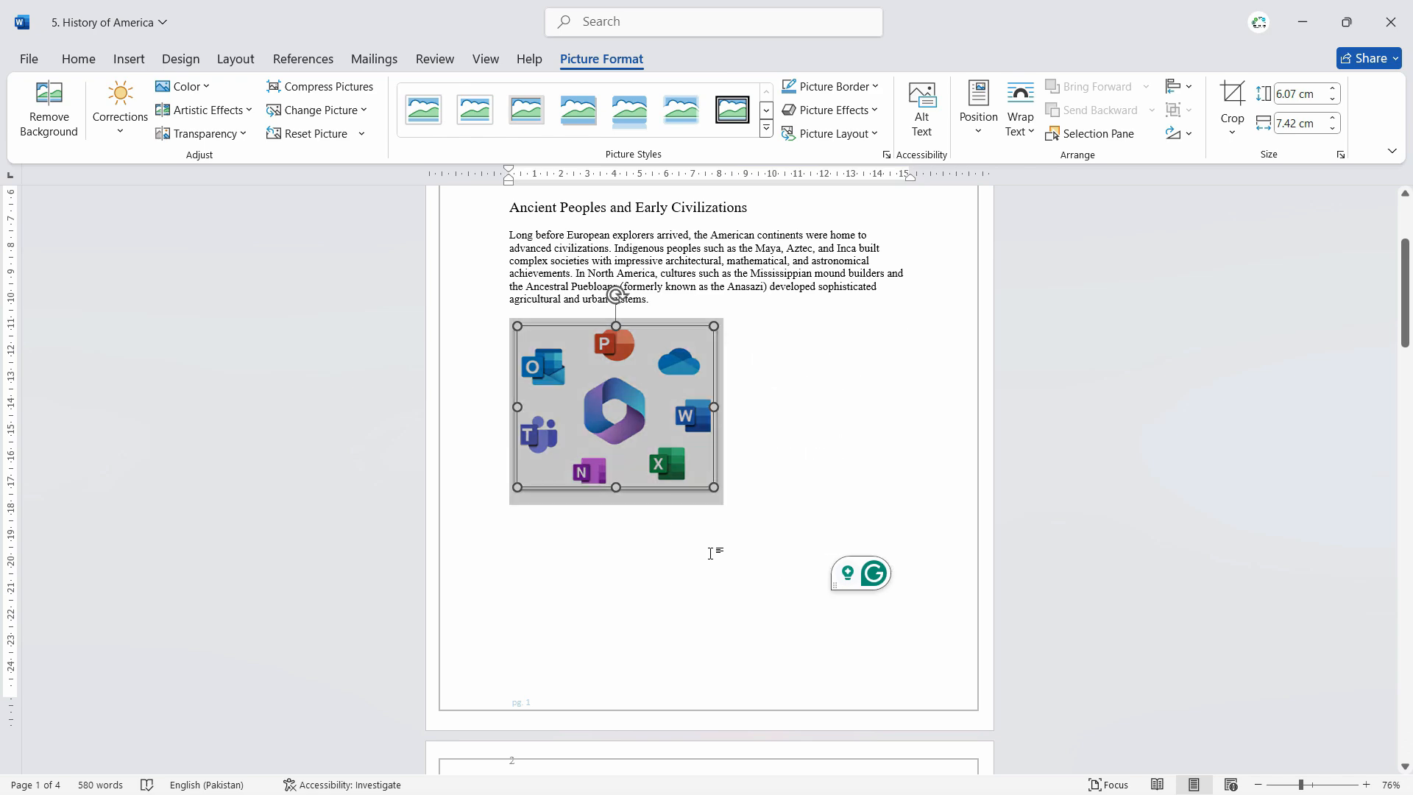
pyautogui.keyDown('ctrl'); pyautogui.scroll(4, 709, 550); pyautogui.keyUp('ctrl')
pyautogui.click(934, 581)
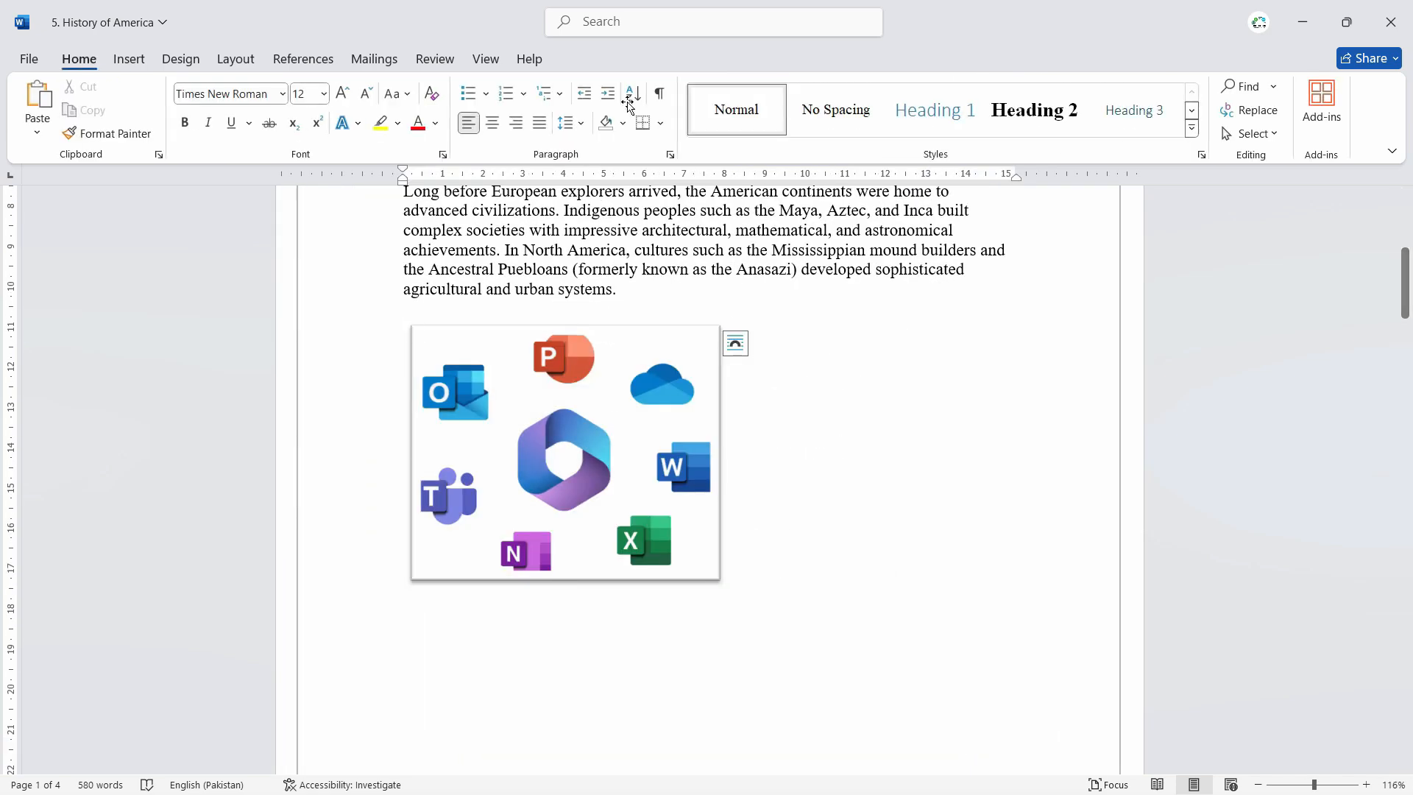
# Step: Apply the frameless drop-shadow picture style to the app icons picture
pyautogui.click(597, 416)
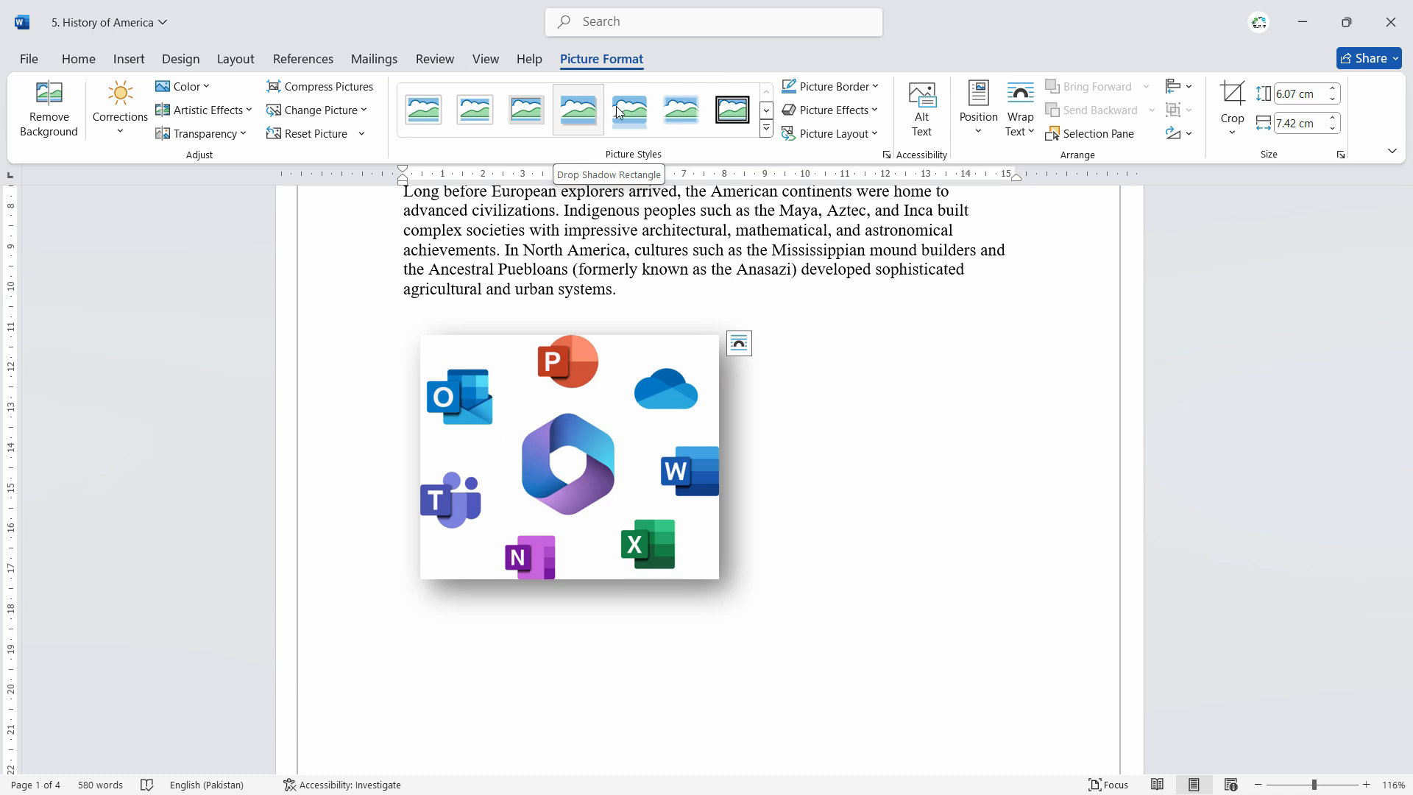
pyautogui.click(767, 129)
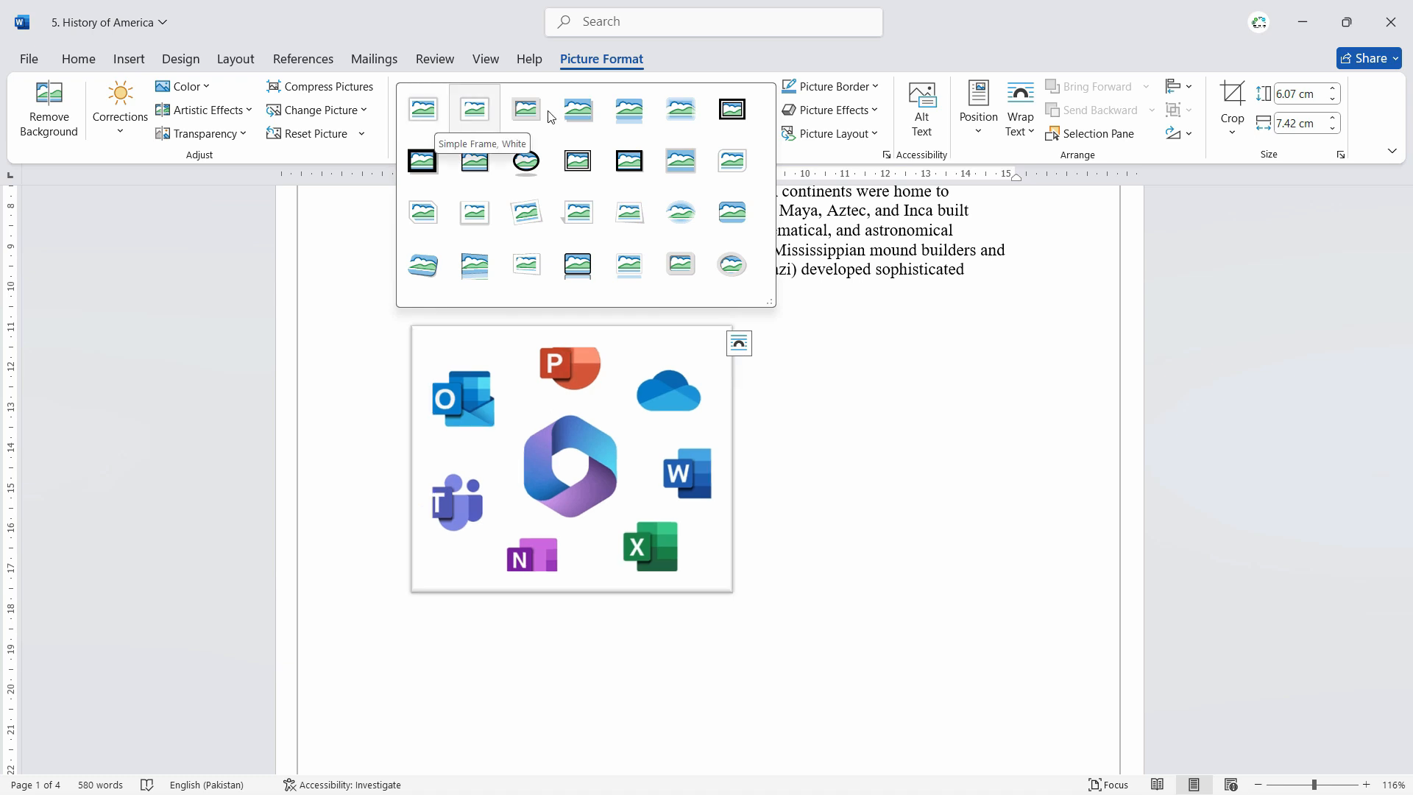
pyautogui.click(577, 118)
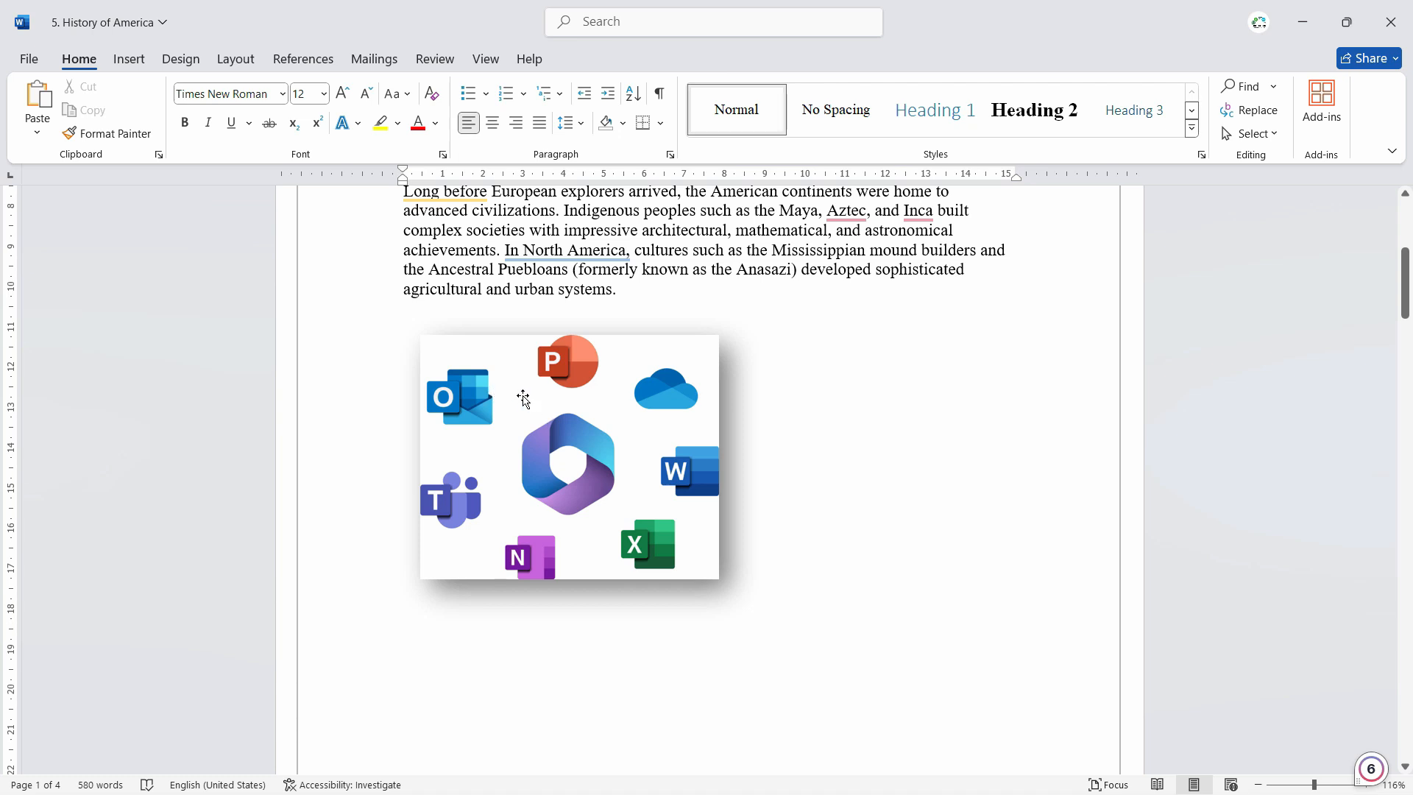
# Step: Start removing the picture's background and mark the Outlook icon as an area to keep
pyautogui.click(545, 399)
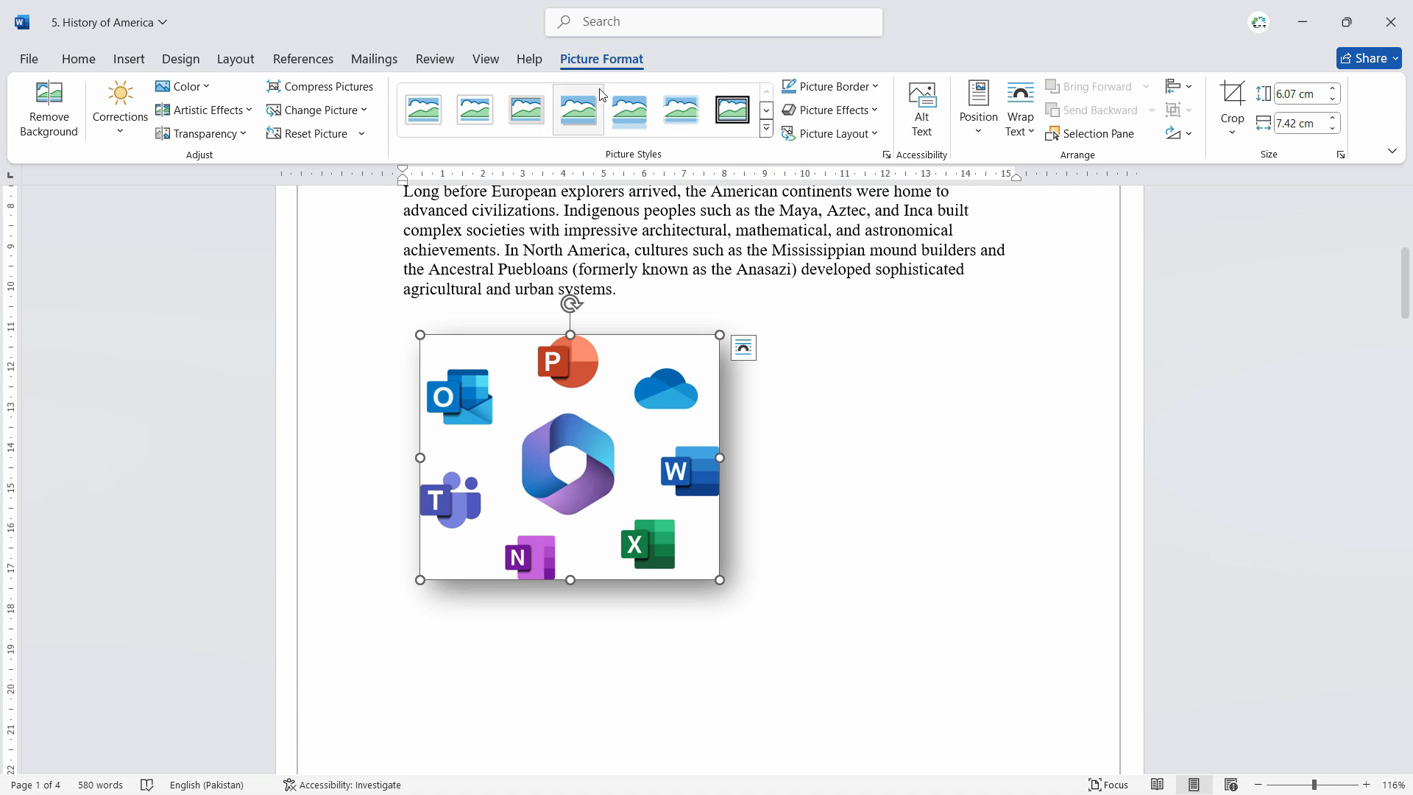
pyautogui.click(40, 117)
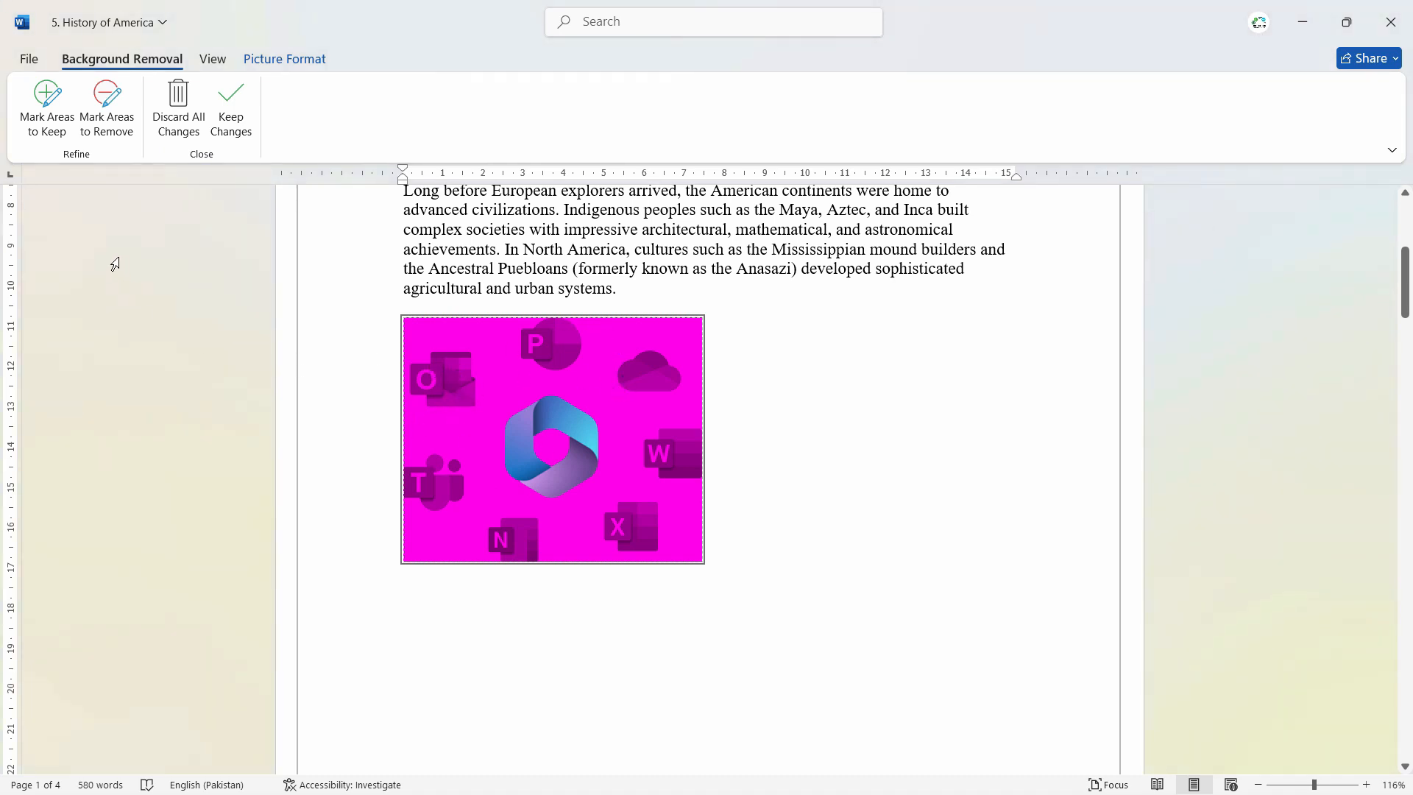
pyautogui.click(45, 101)
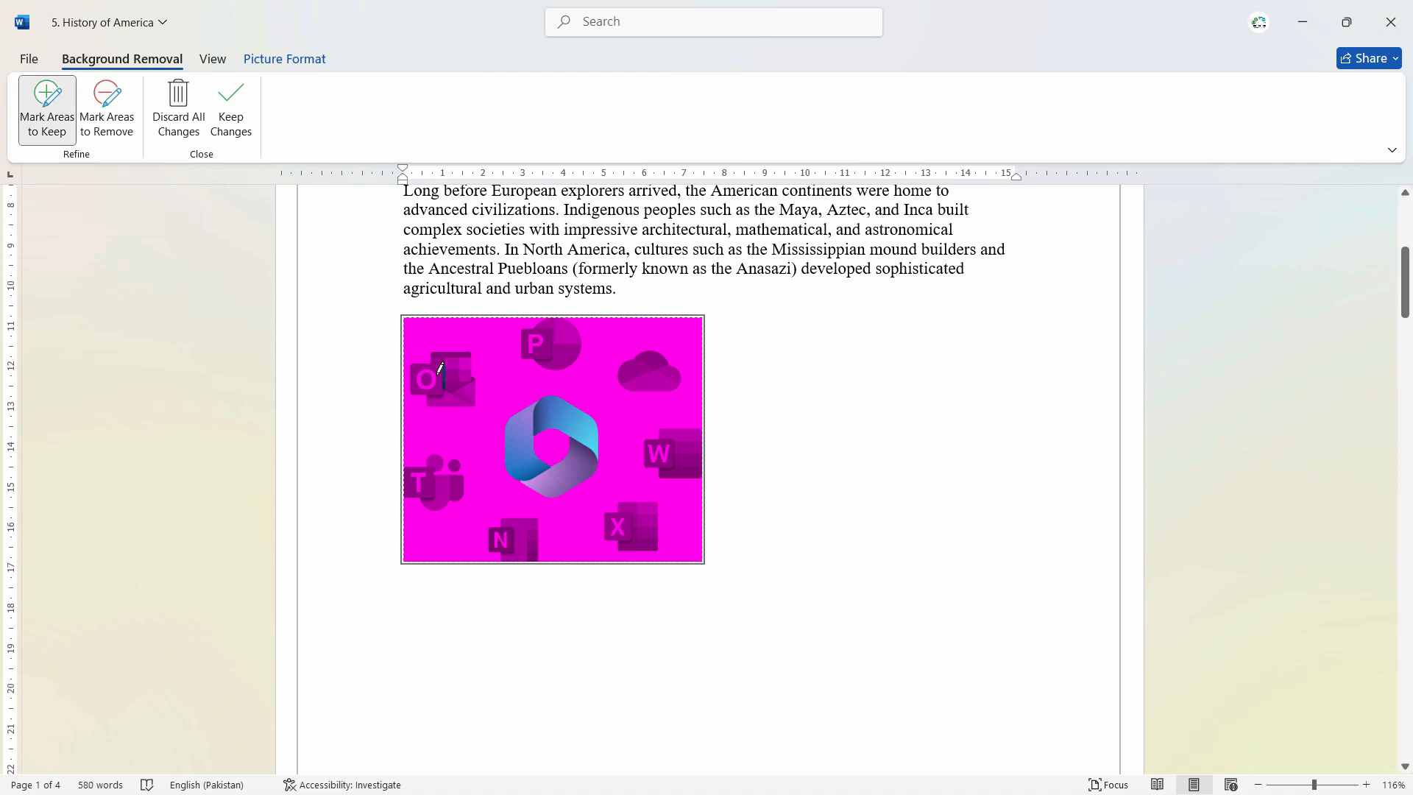
pyautogui.keyDown('ctrl'); pyautogui.scroll(2, 430, 366); pyautogui.keyUp('ctrl')
pyautogui.click(440, 402)
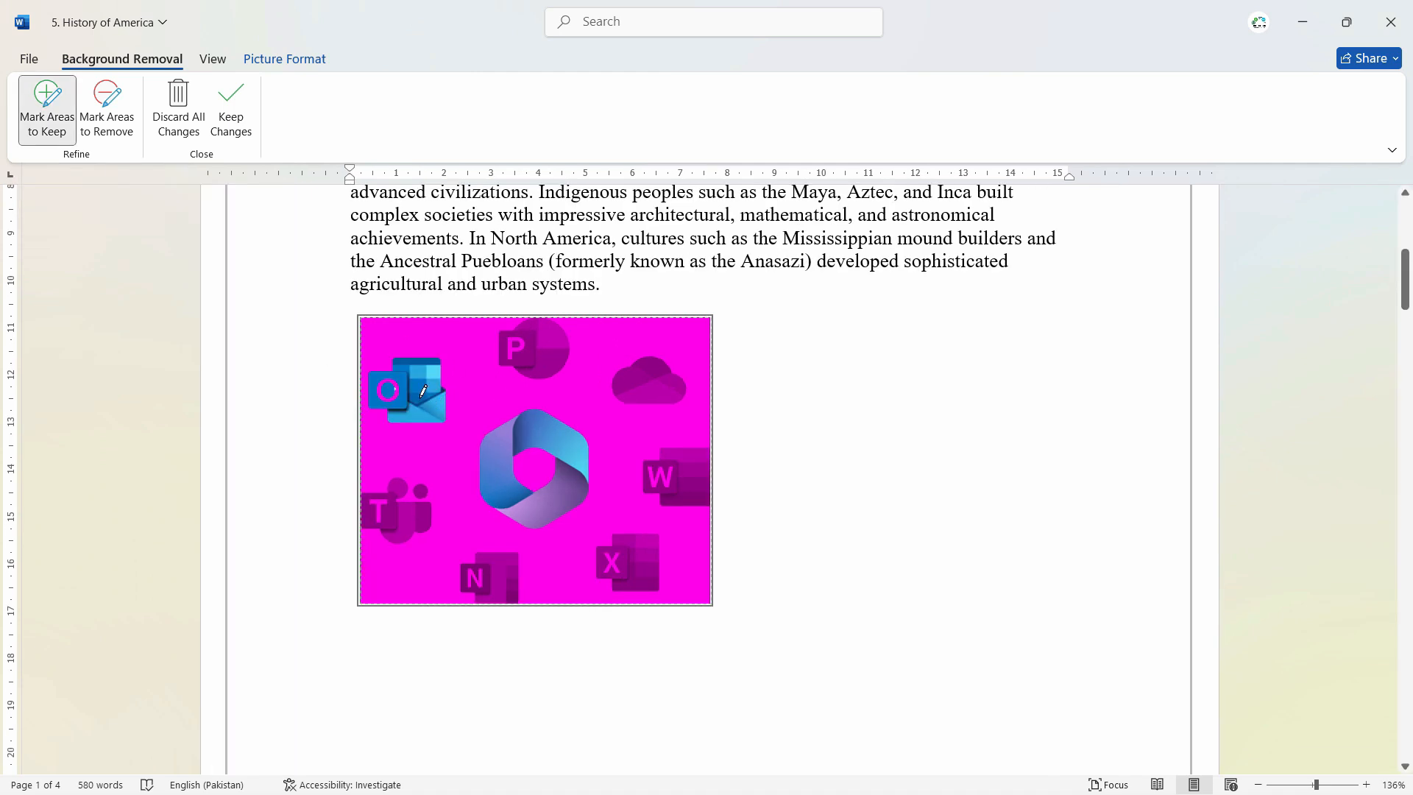
pyautogui.keyDown('ctrl'); pyautogui.scroll(4, 401, 387); pyautogui.keyUp('ctrl')
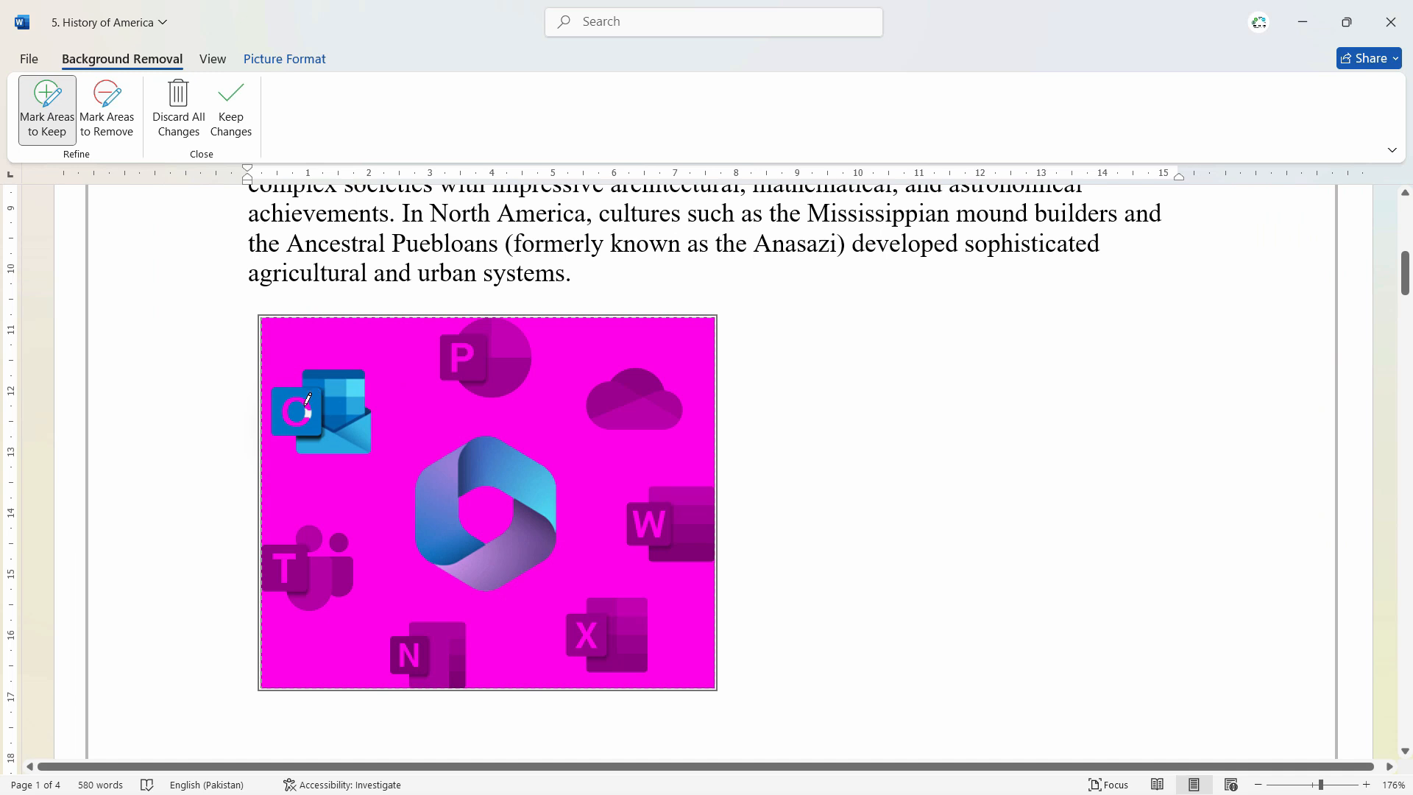
# Step: Mark the PowerPoint, OneDrive, Word, Excel, OneNote and Teams icons as areas to keep, and accept the background removal
pyautogui.click(462, 361)
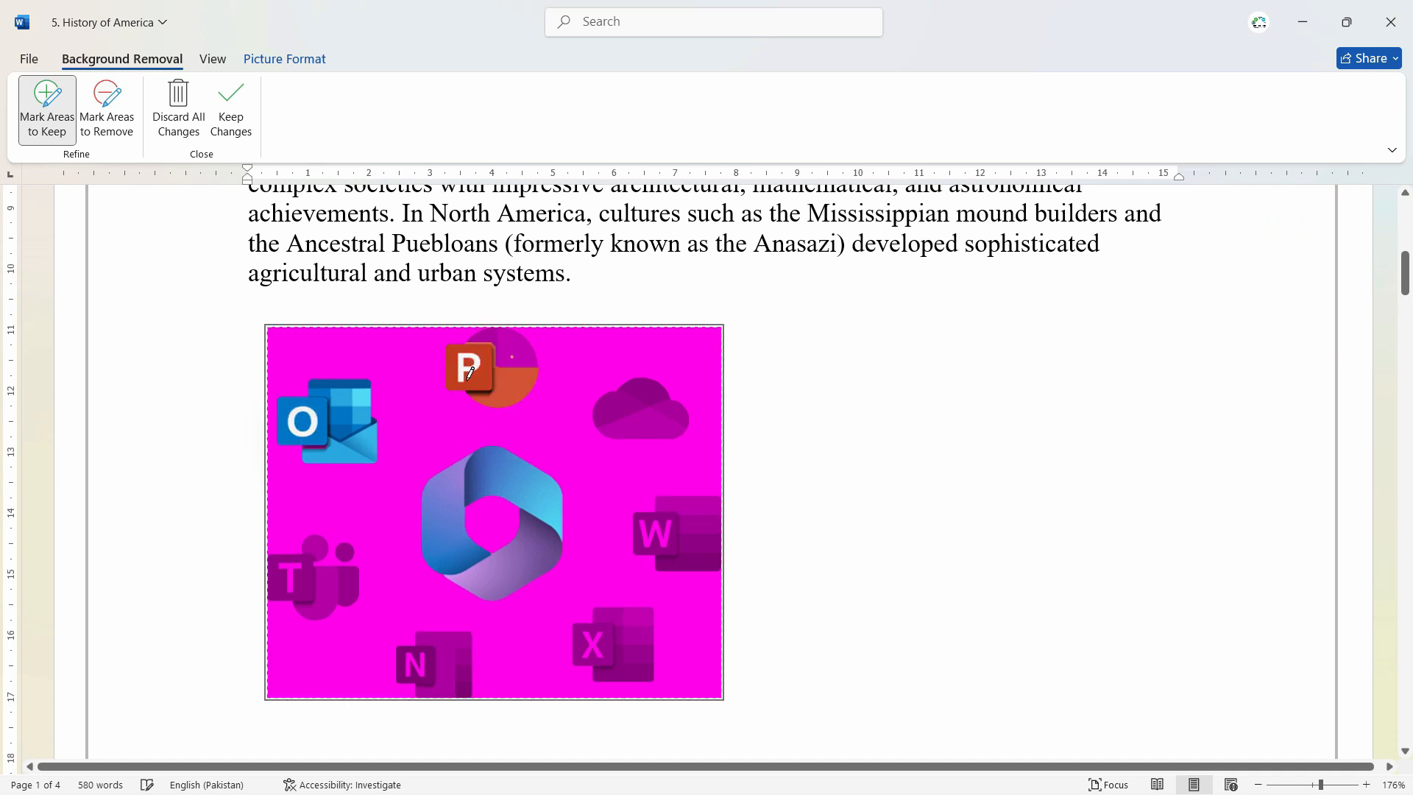
pyautogui.click(513, 356)
pyautogui.click(505, 337)
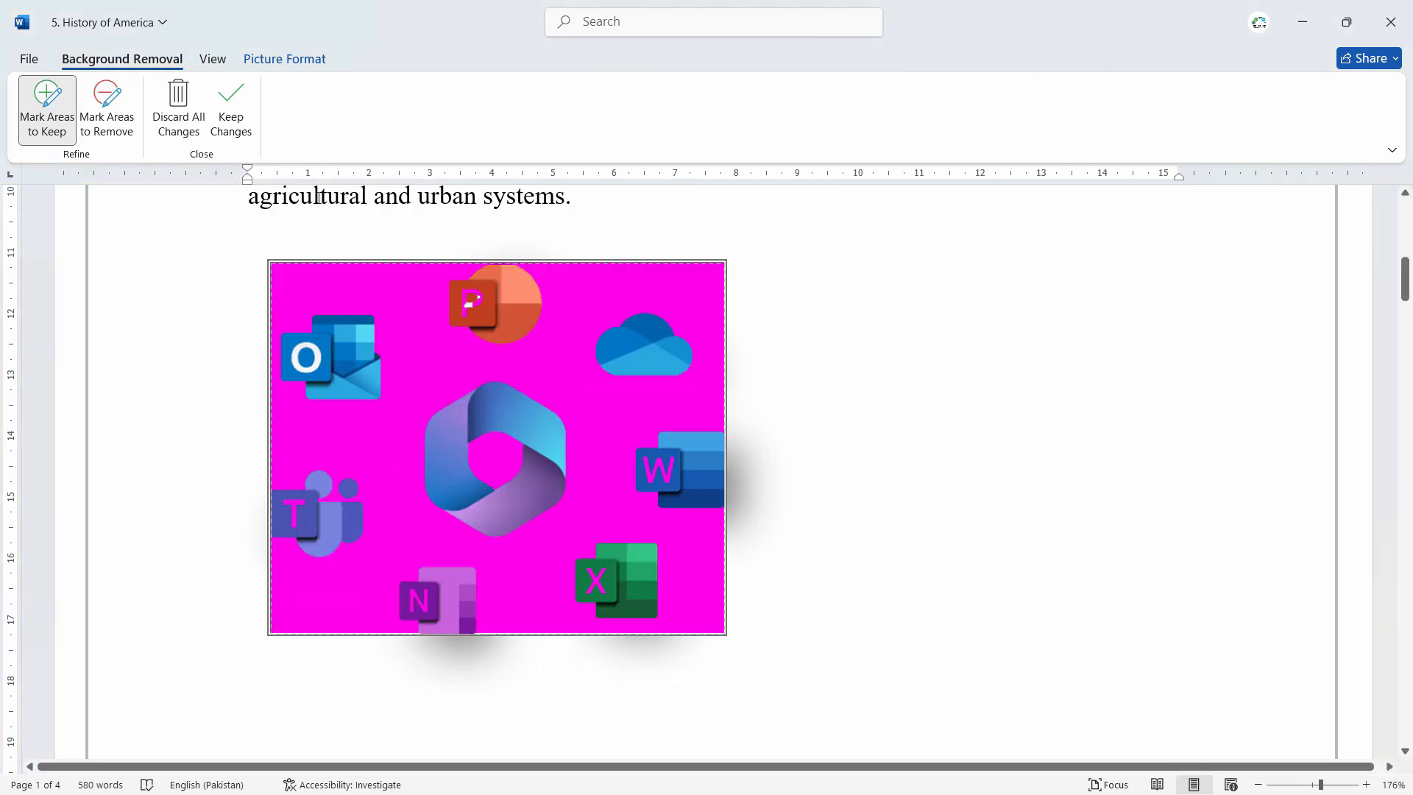
pyautogui.click(237, 115)
pyautogui.click(932, 484)
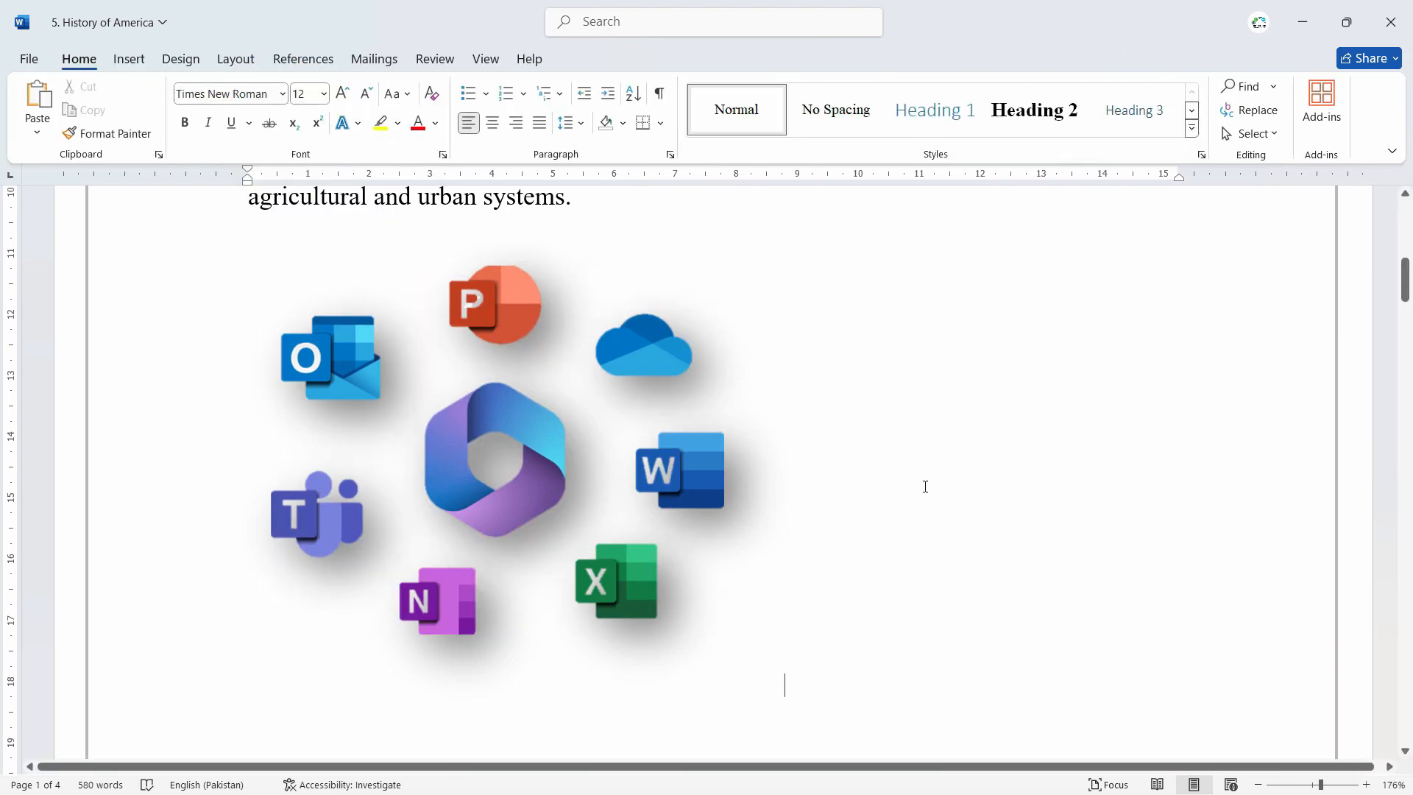
# Step: Apply the correction preset with 20% brightness and 0% contrast to the app icons picture
pyautogui.keyDown('ctrl'); pyautogui.scroll(-3, 925, 483); pyautogui.keyUp('ctrl')
pyautogui.scroll(3, 893, 546)
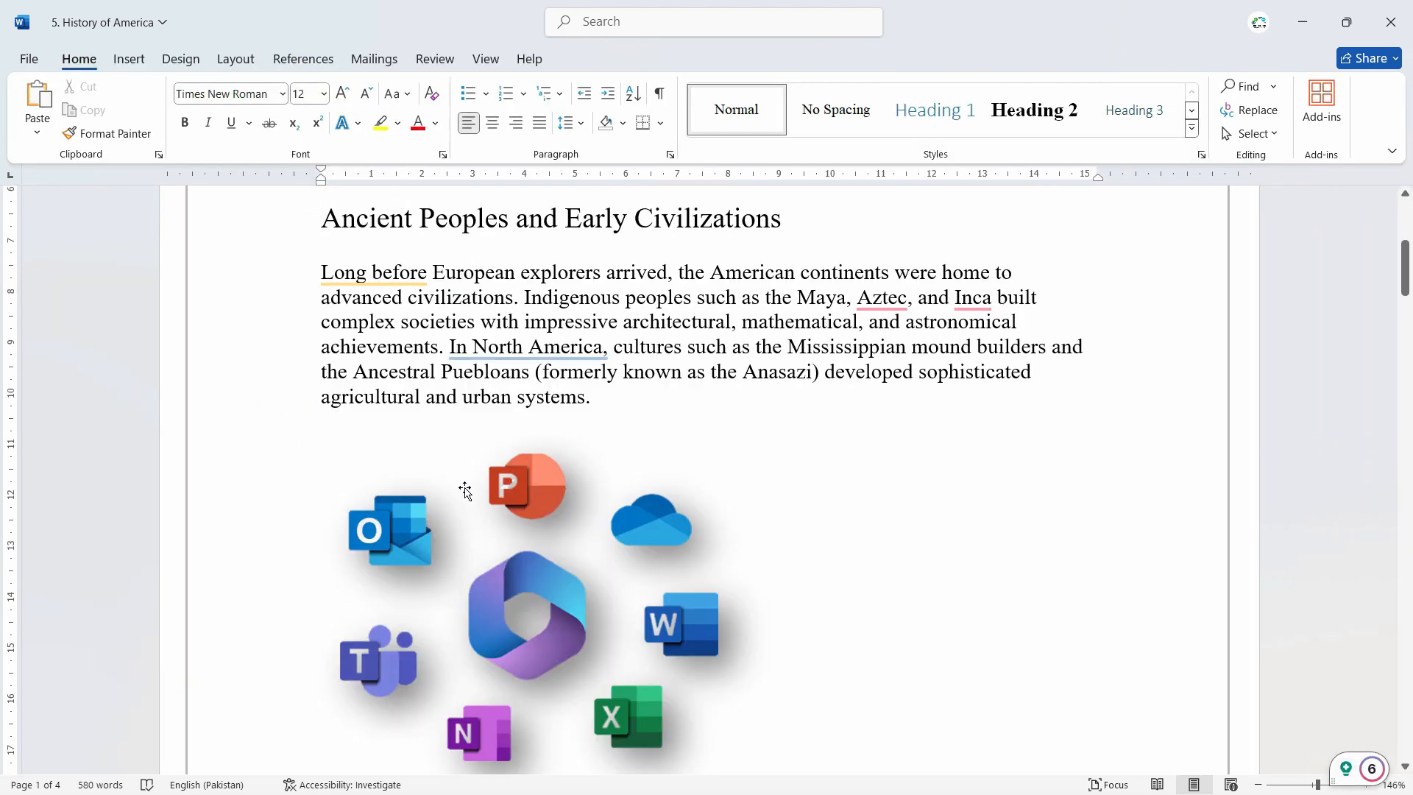
pyautogui.keyDown('ctrl'); pyautogui.scroll(-2, 782, 622); pyautogui.keyUp('ctrl')
pyautogui.click(640, 449)
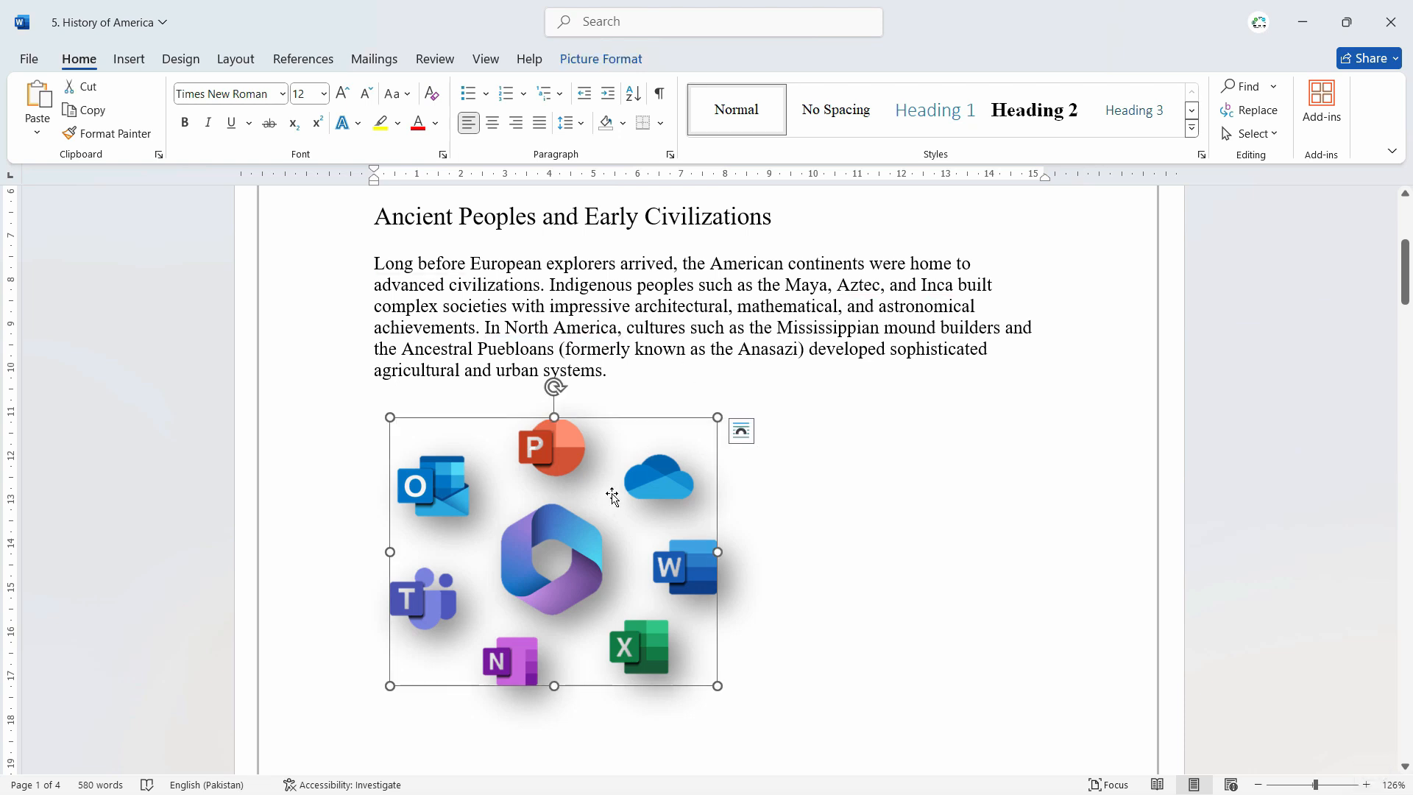
pyautogui.click(618, 53)
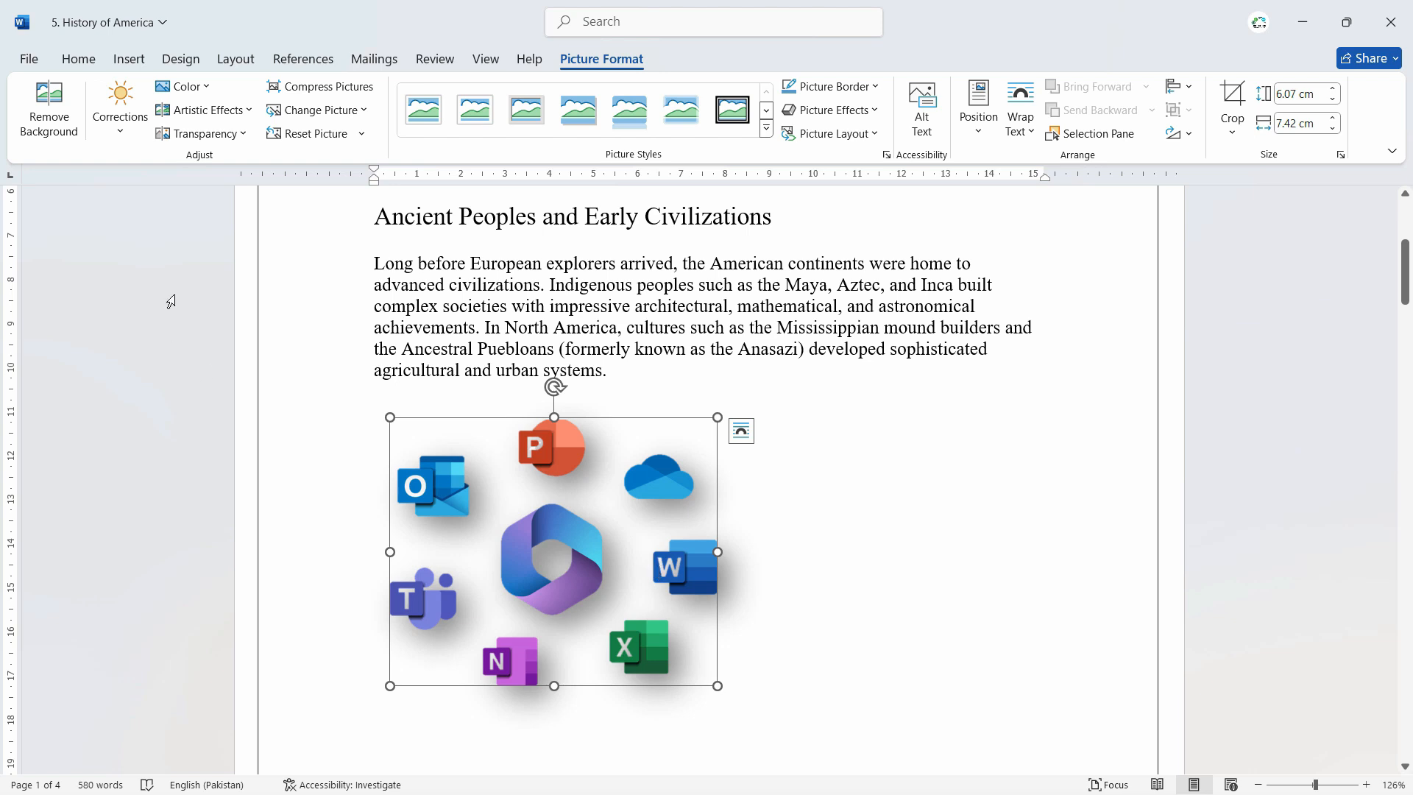
pyautogui.click(130, 115)
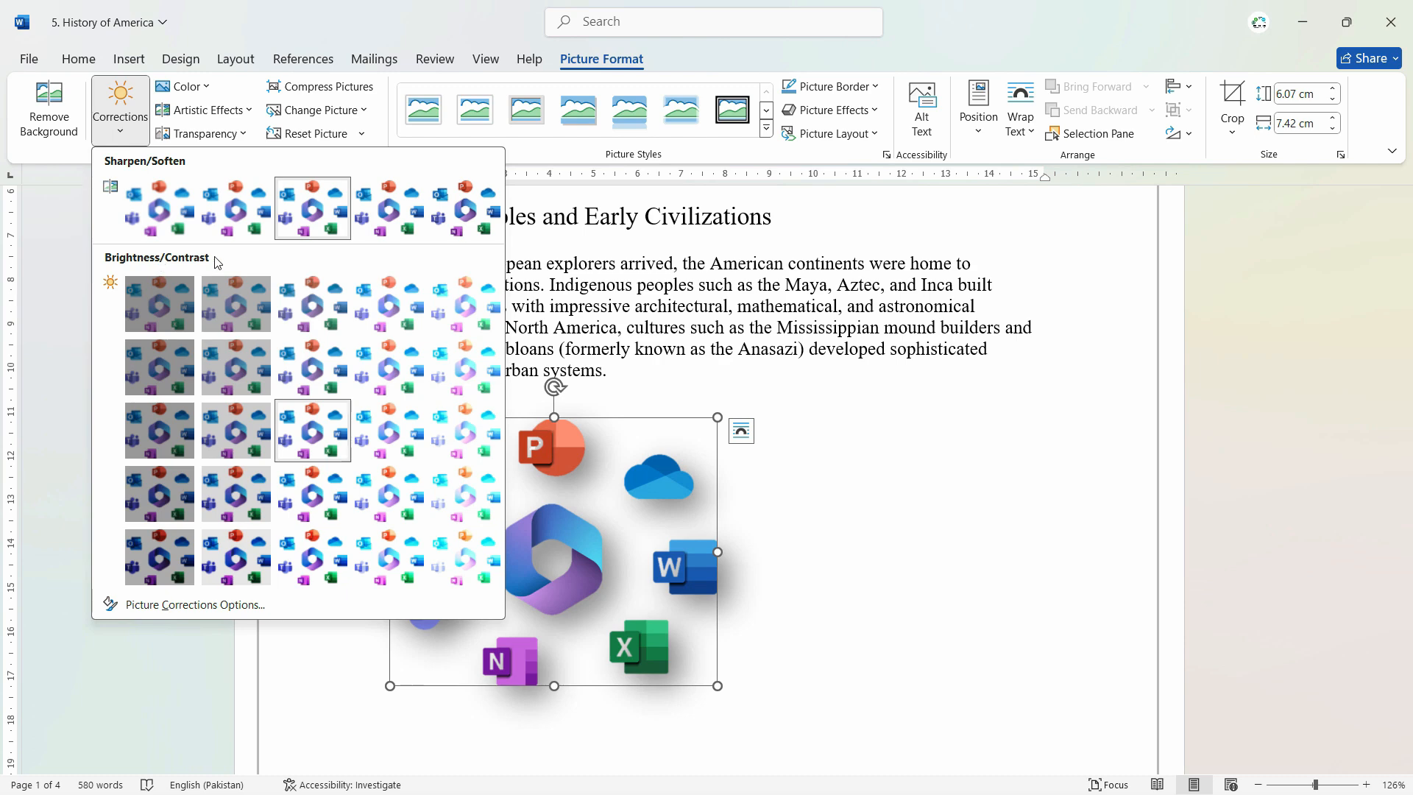
pyautogui.click(394, 430)
# Step: Open the detailed picture correction options and examine the sharpness, brightness, contrast and picture color settings
pyautogui.click(120, 106)
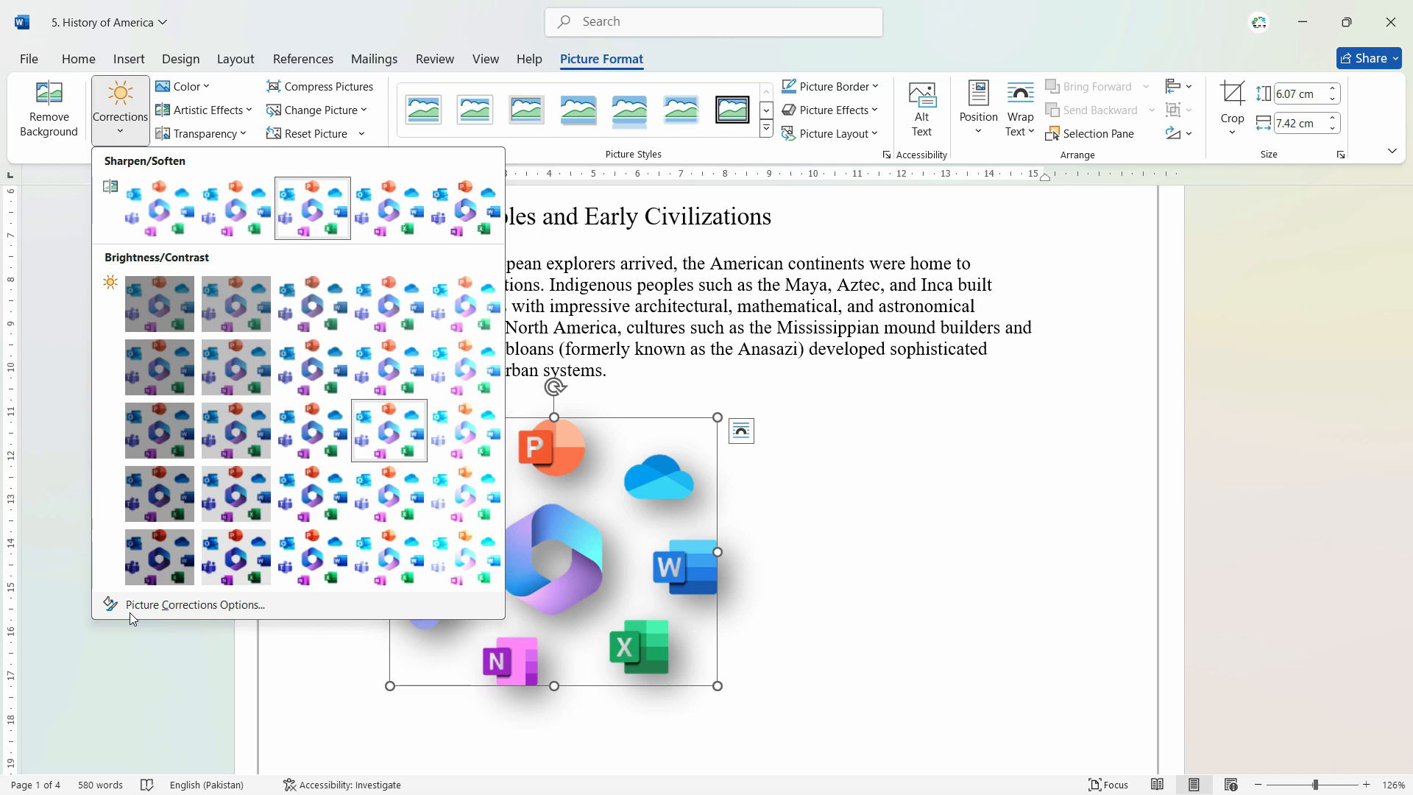
pyautogui.click(129, 613)
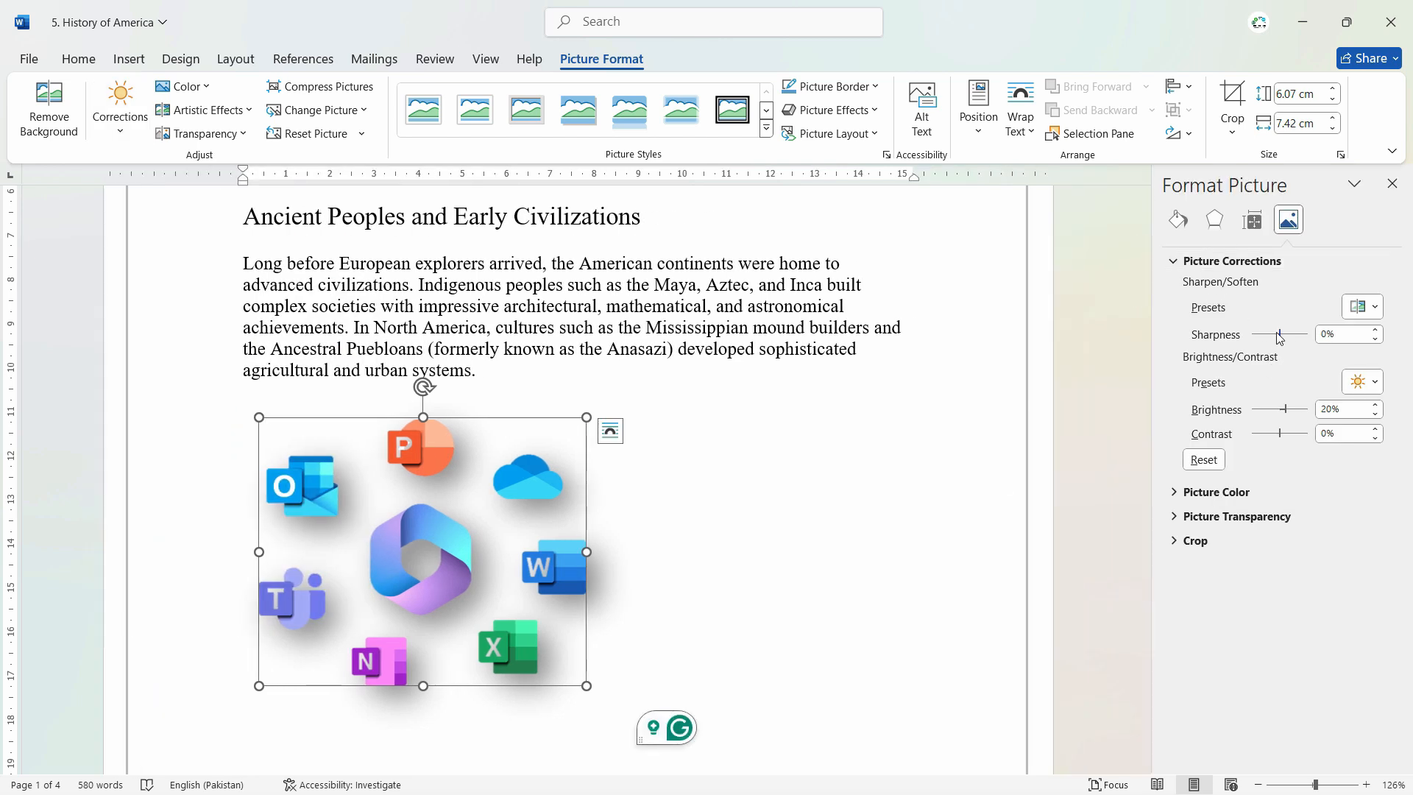
pyautogui.click(1207, 493)
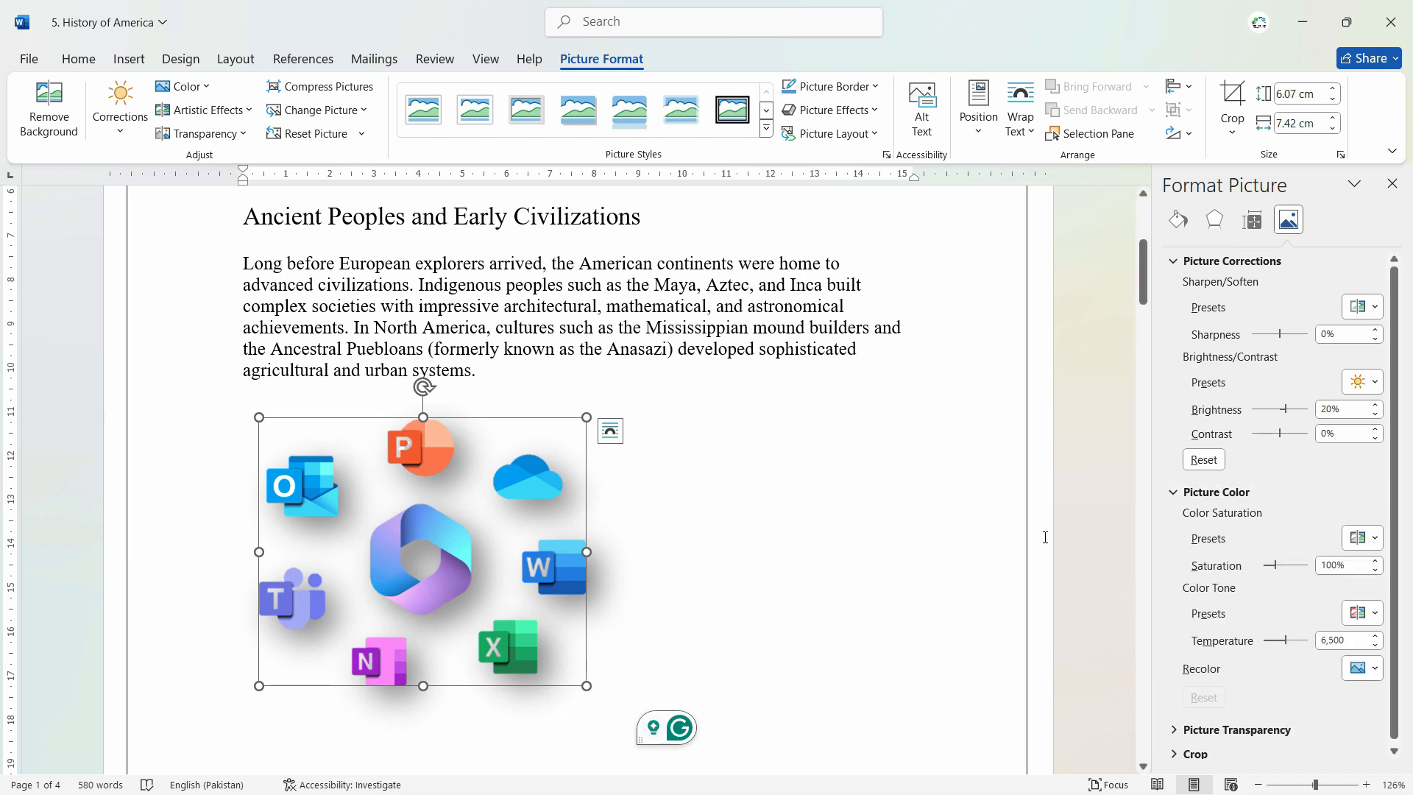
pyautogui.click(627, 530)
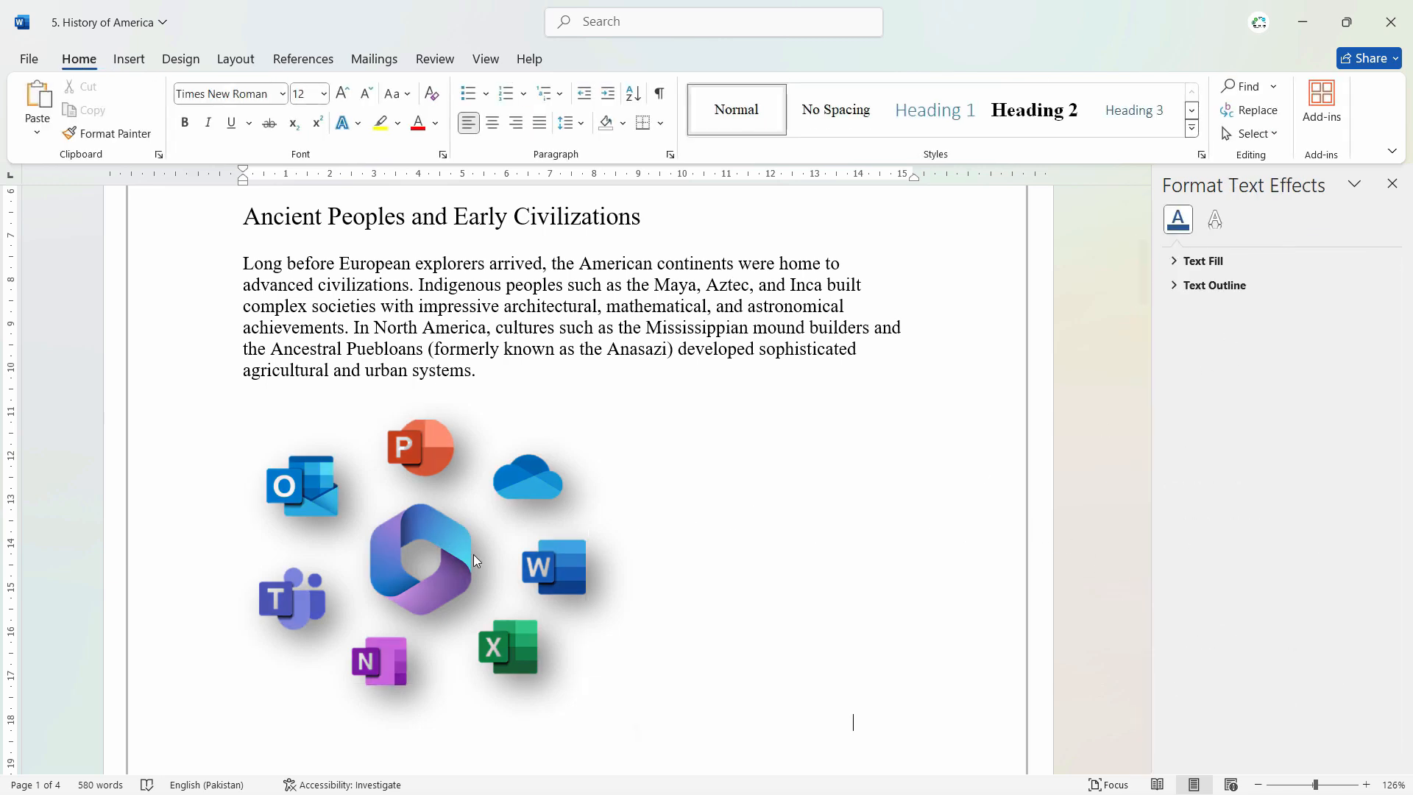
# Step: Show the picture's shadow settings and enlarge the picture to about 6.84 cm high and 8.37 cm wide
pyautogui.click(364, 472)
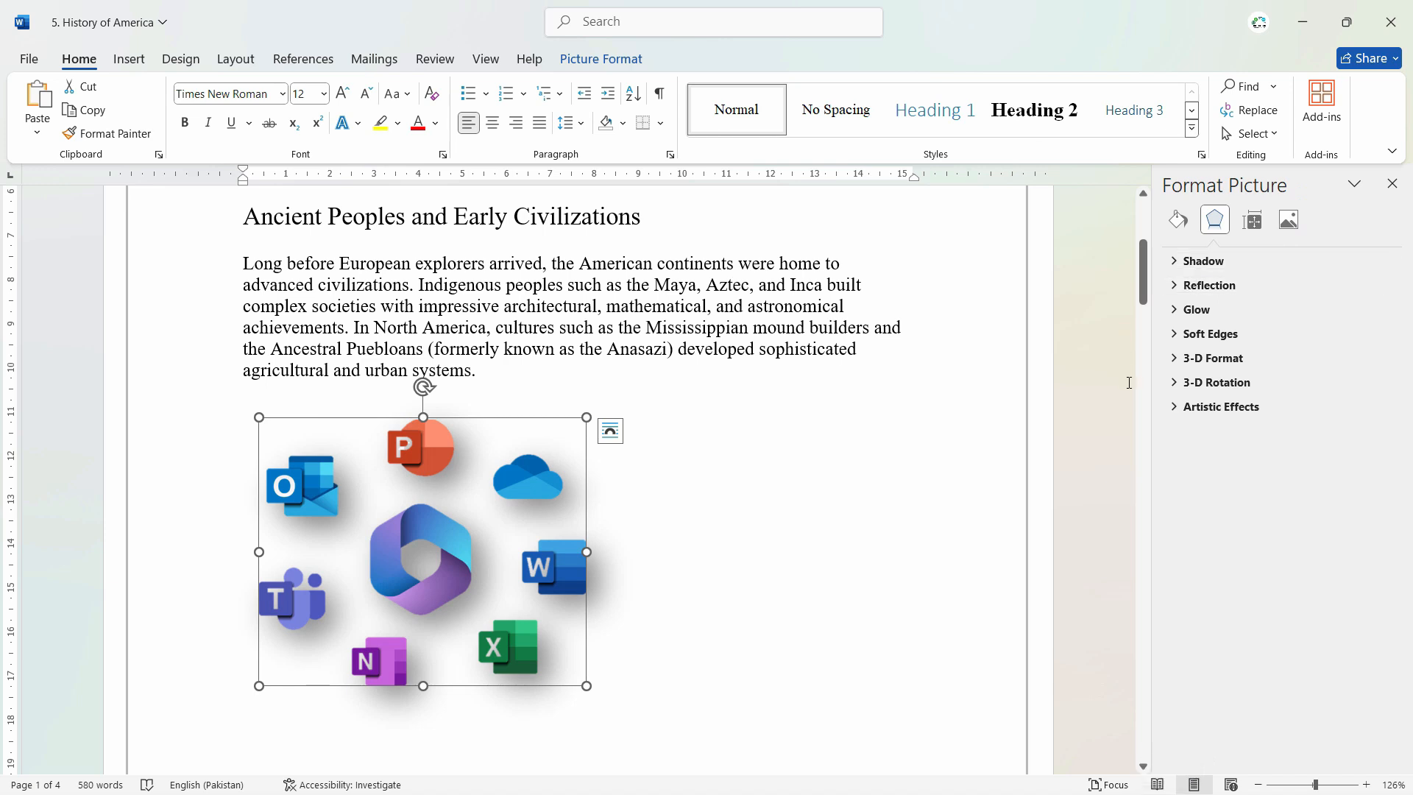
pyautogui.click(1172, 262)
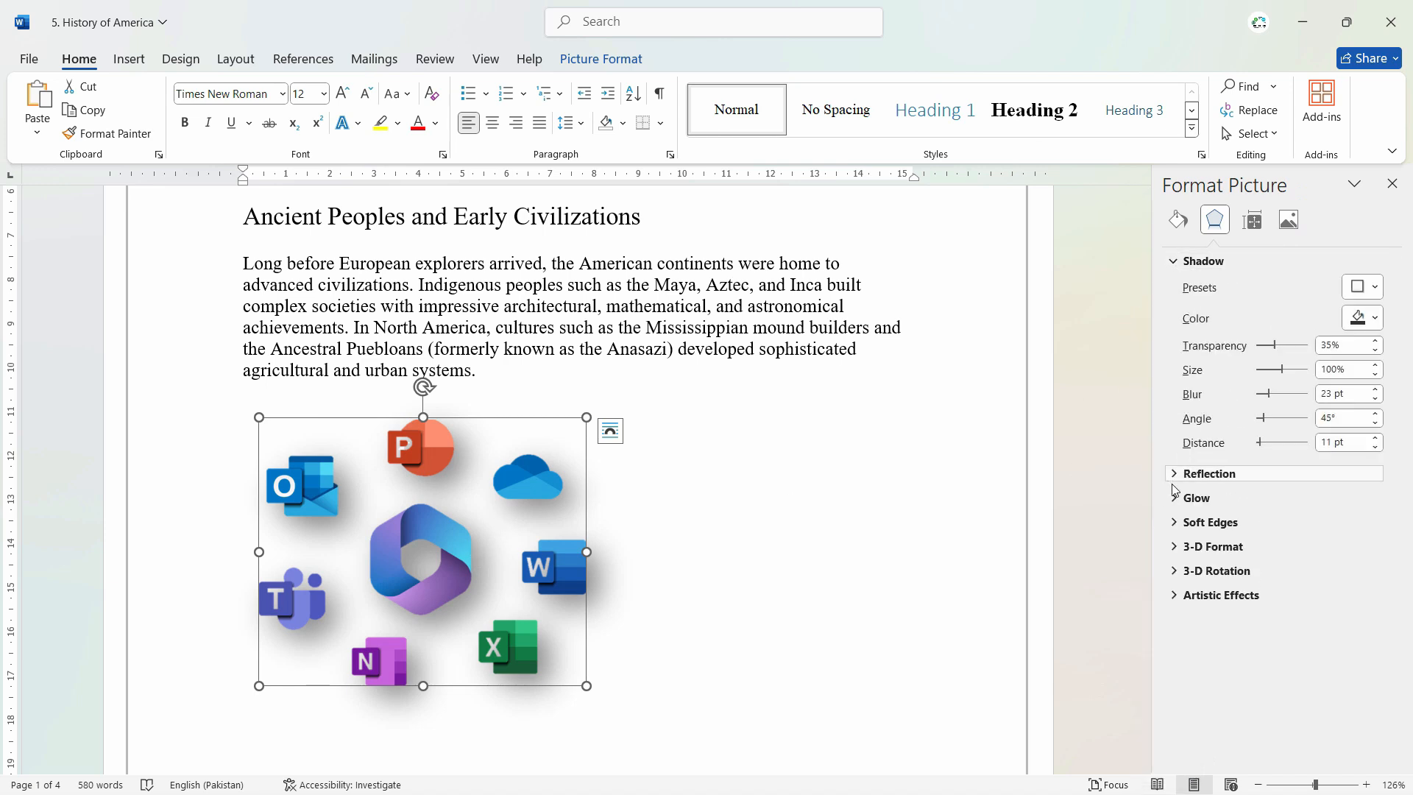
pyautogui.moveTo(586, 417); pyautogui.dragTo(632, 400)
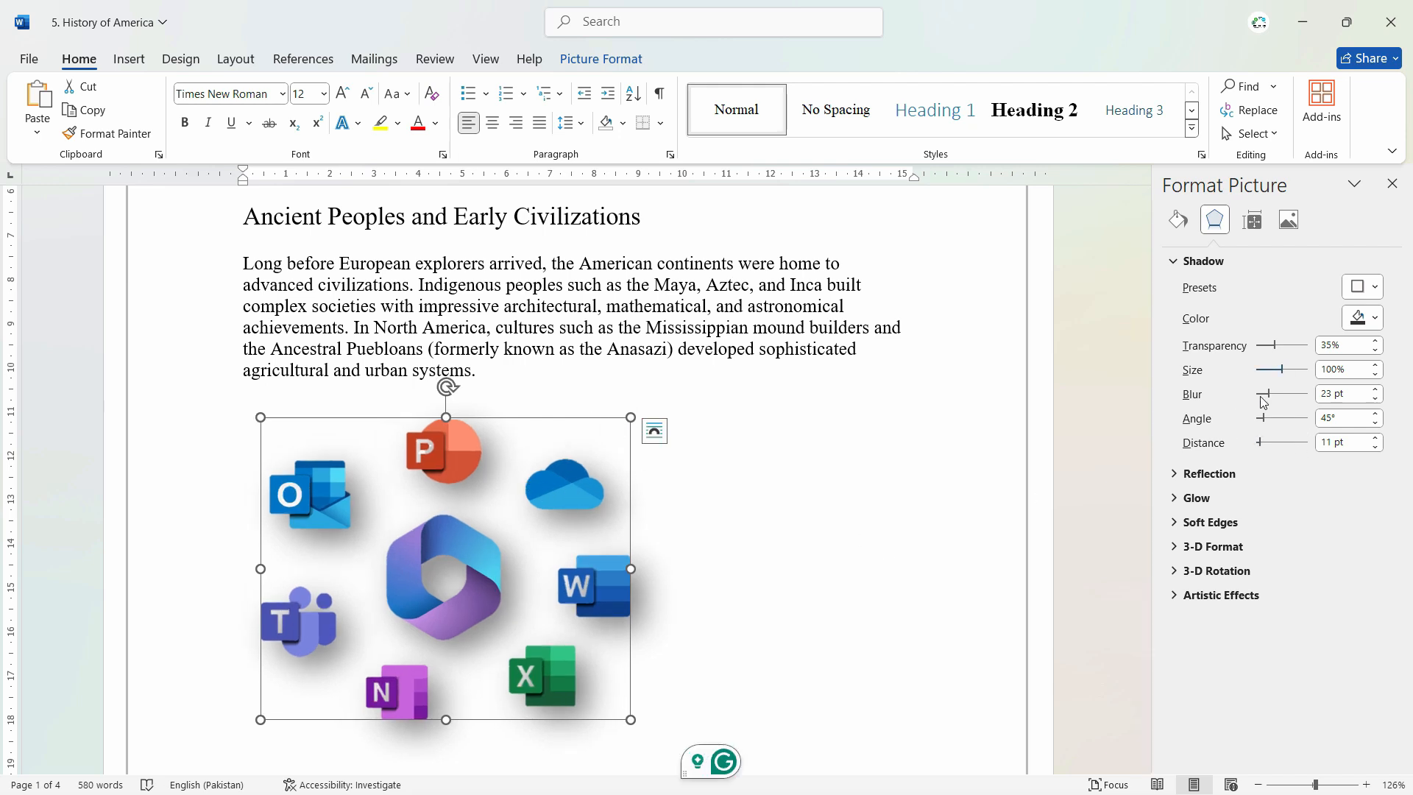
pyautogui.click(852, 515)
# Step: Examine the color, artistic effects and change-picture options available for the app icons picture
pyautogui.click(486, 556)
pyautogui.click(620, 61)
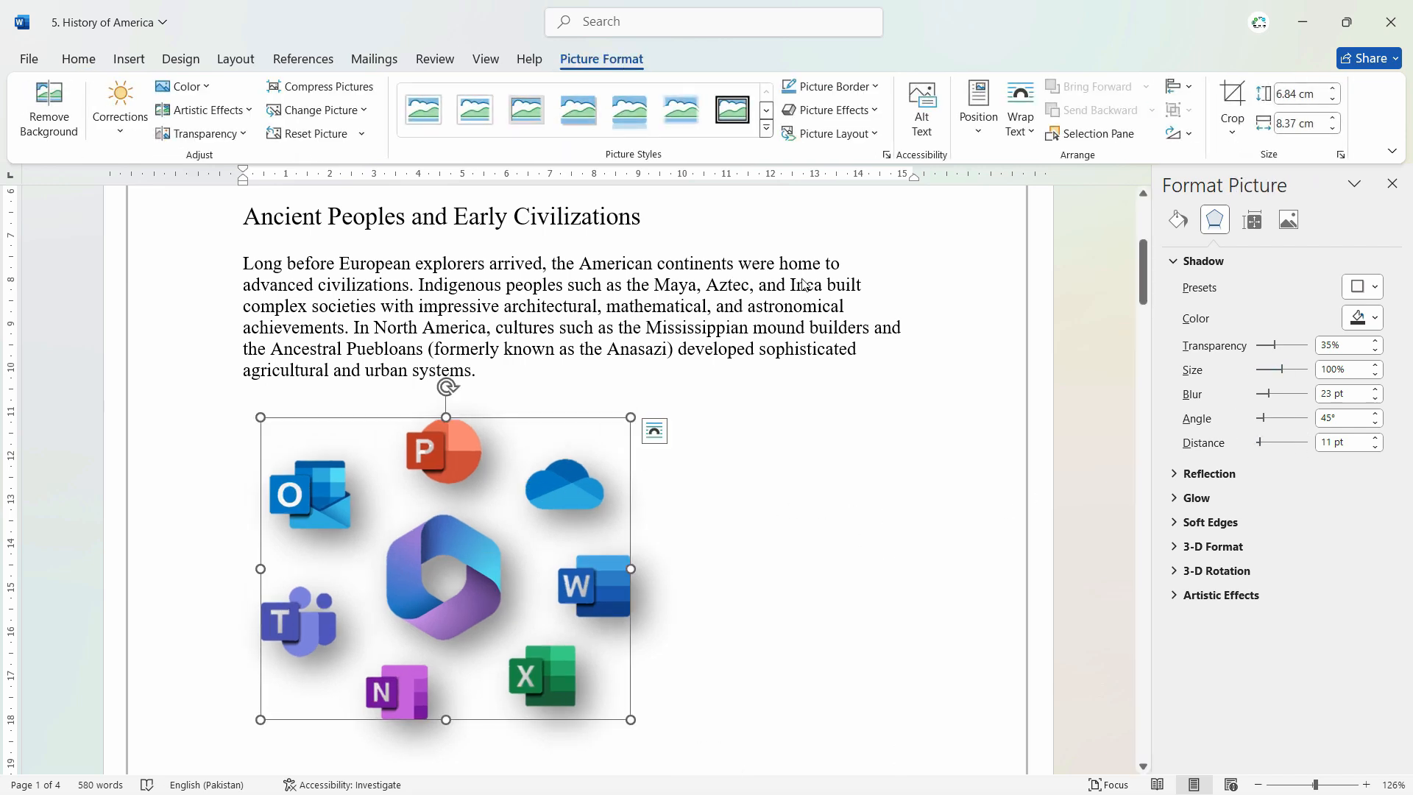
pyautogui.click(181, 89)
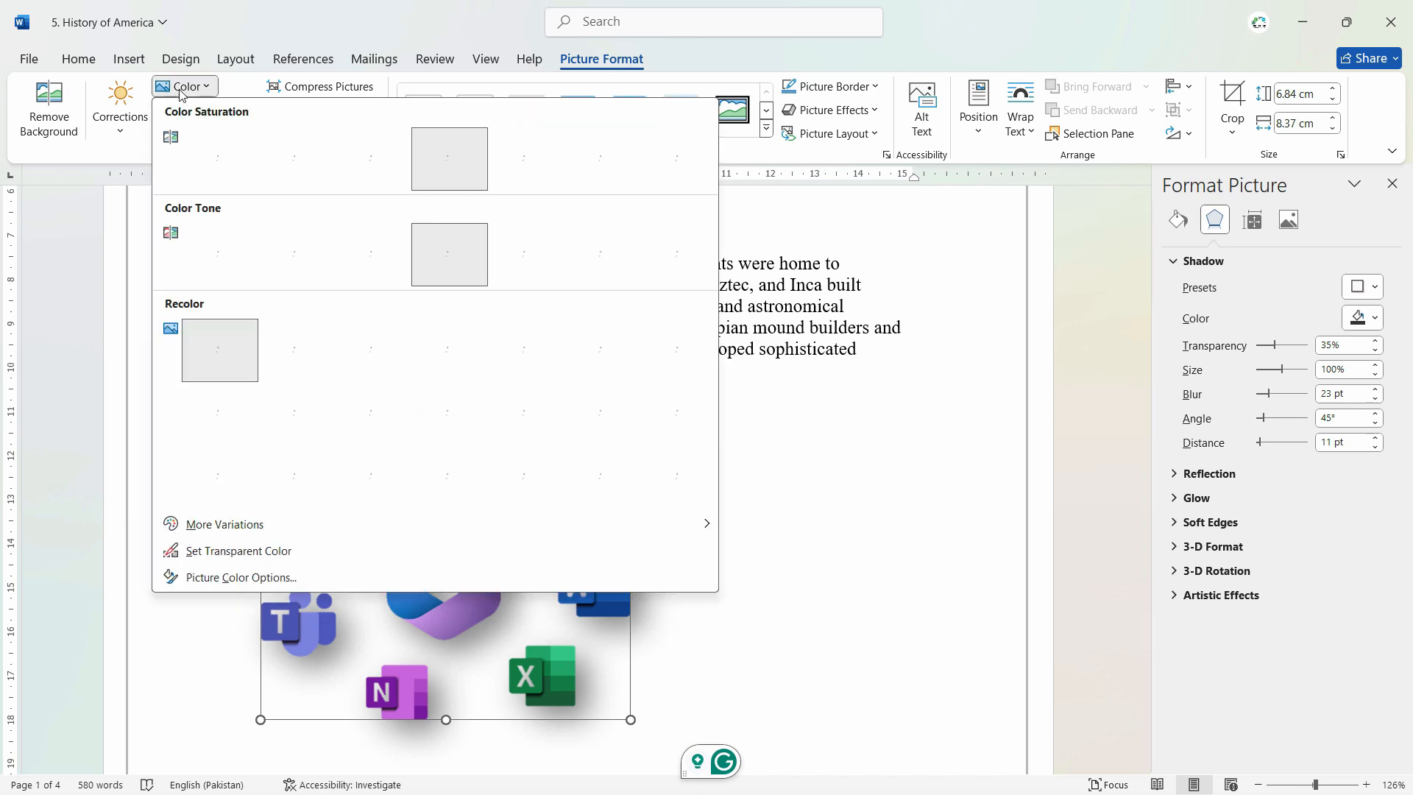
pyautogui.click(221, 110)
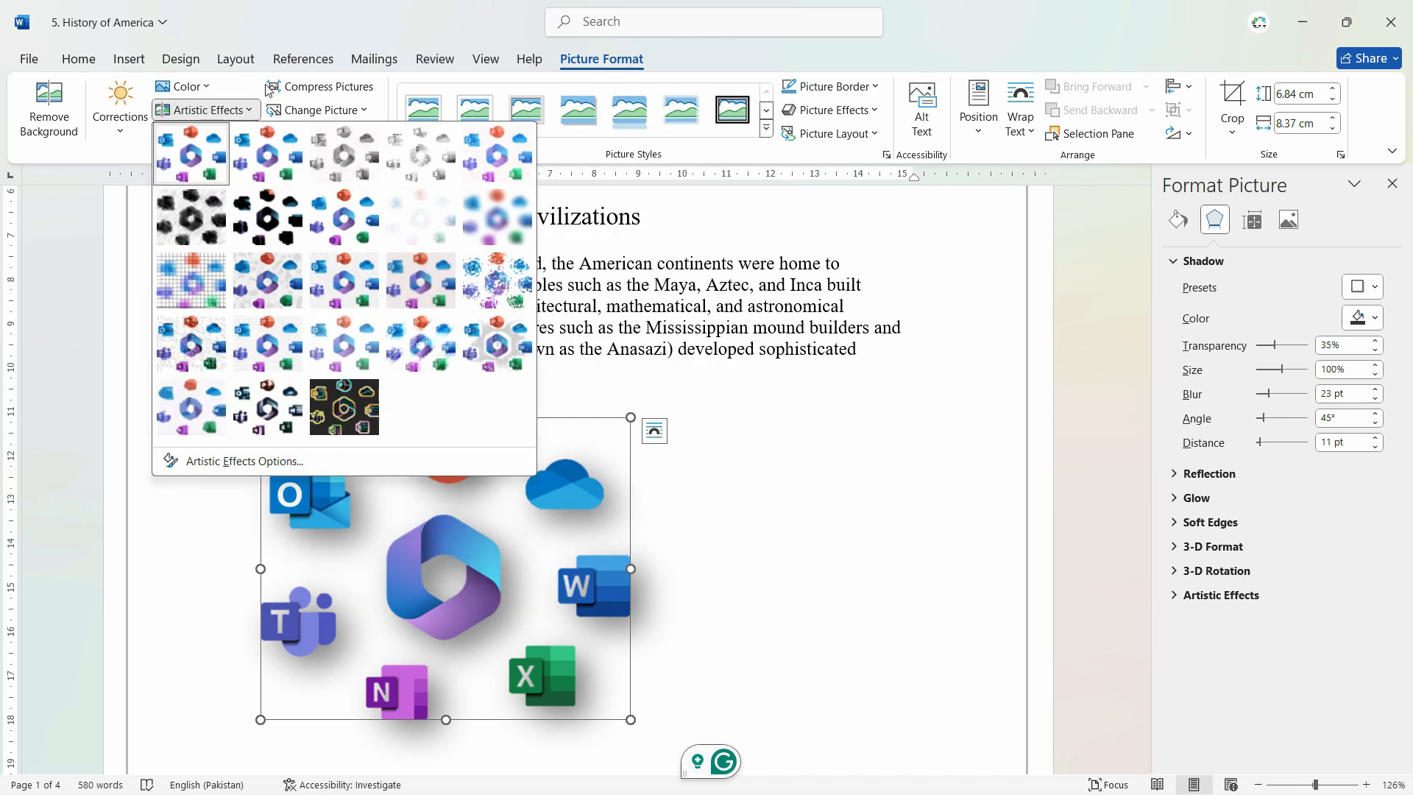
pyautogui.click(385, 81)
pyautogui.click(350, 112)
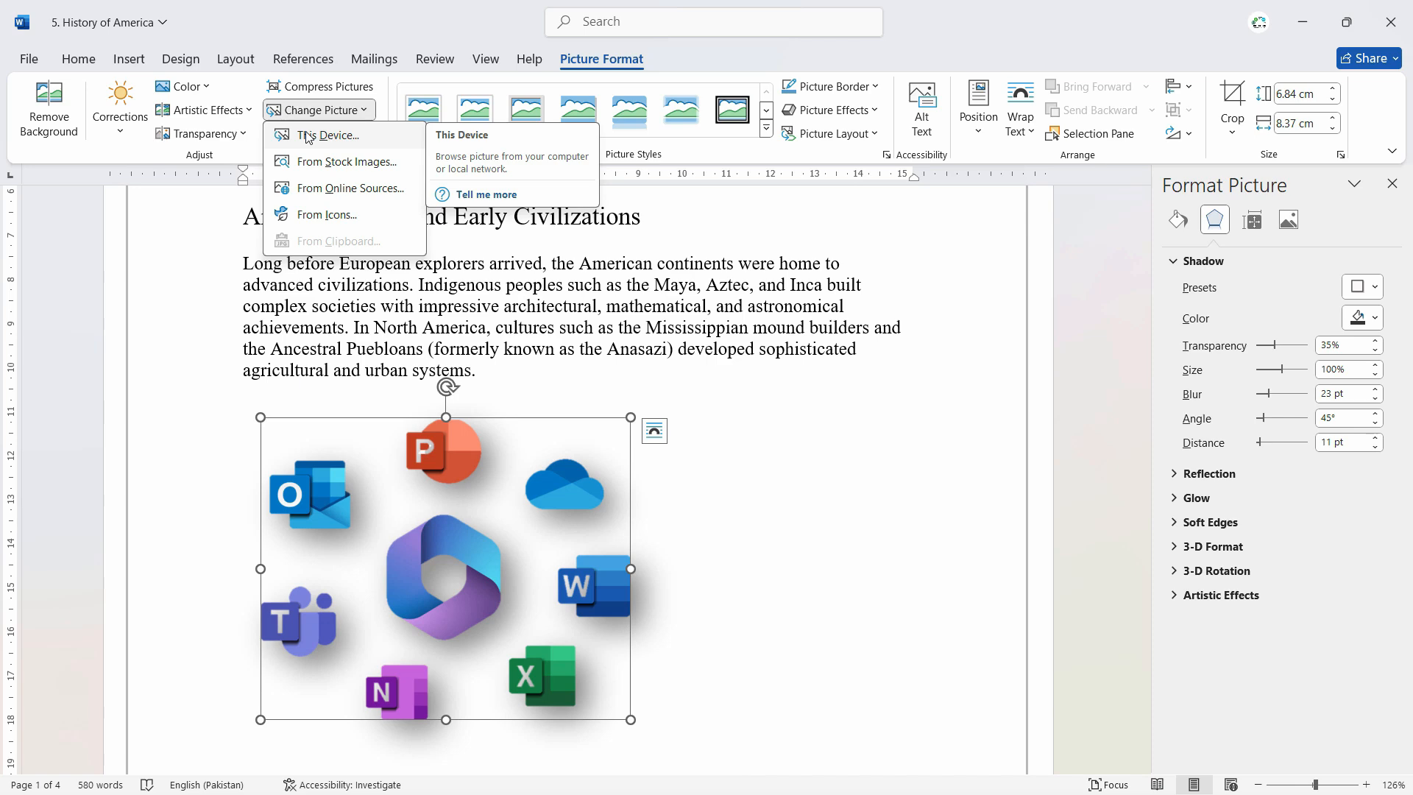
# Step: Position the app icons picture in the top right of the page with text wrapping
pyautogui.click(979, 107)
pyautogui.click(870, 403)
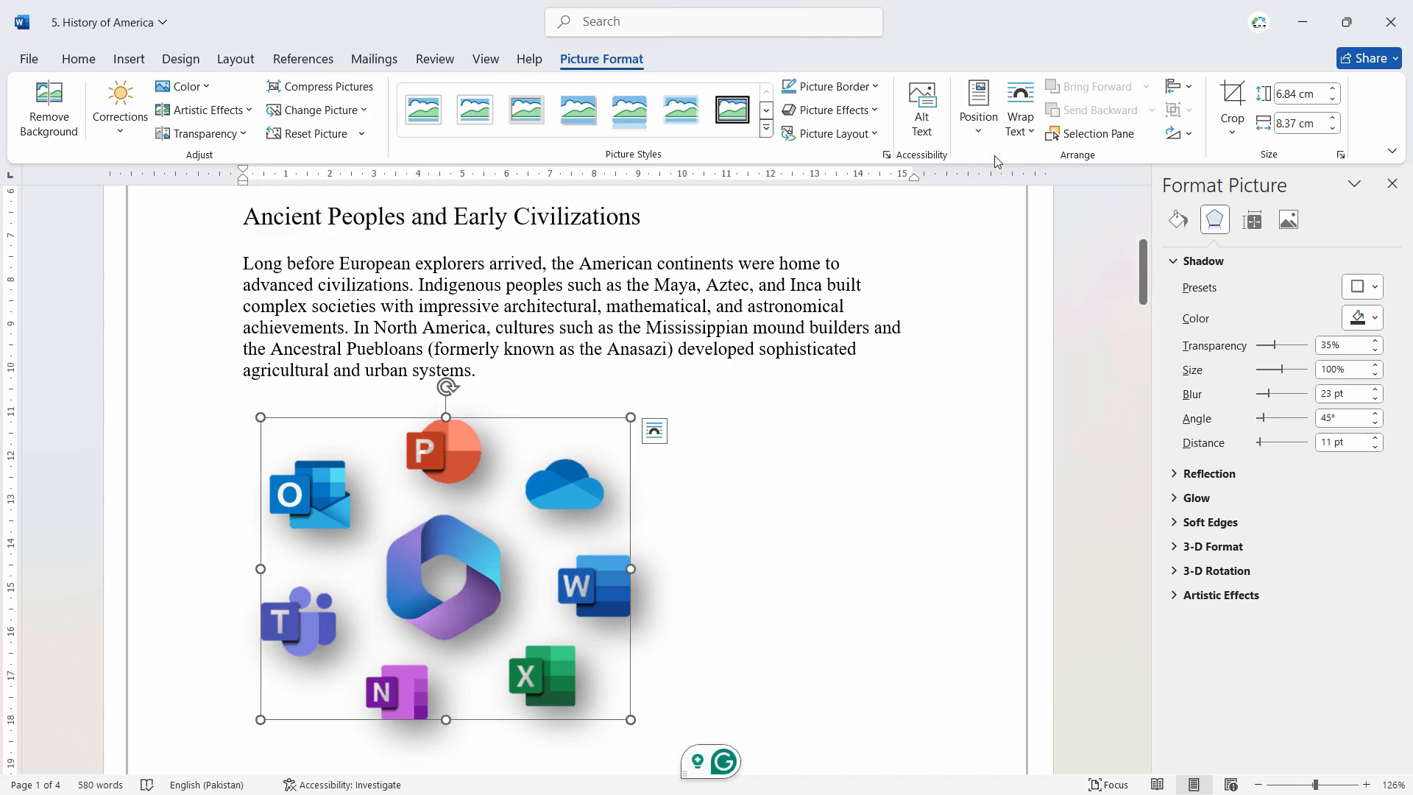
pyautogui.click(979, 128)
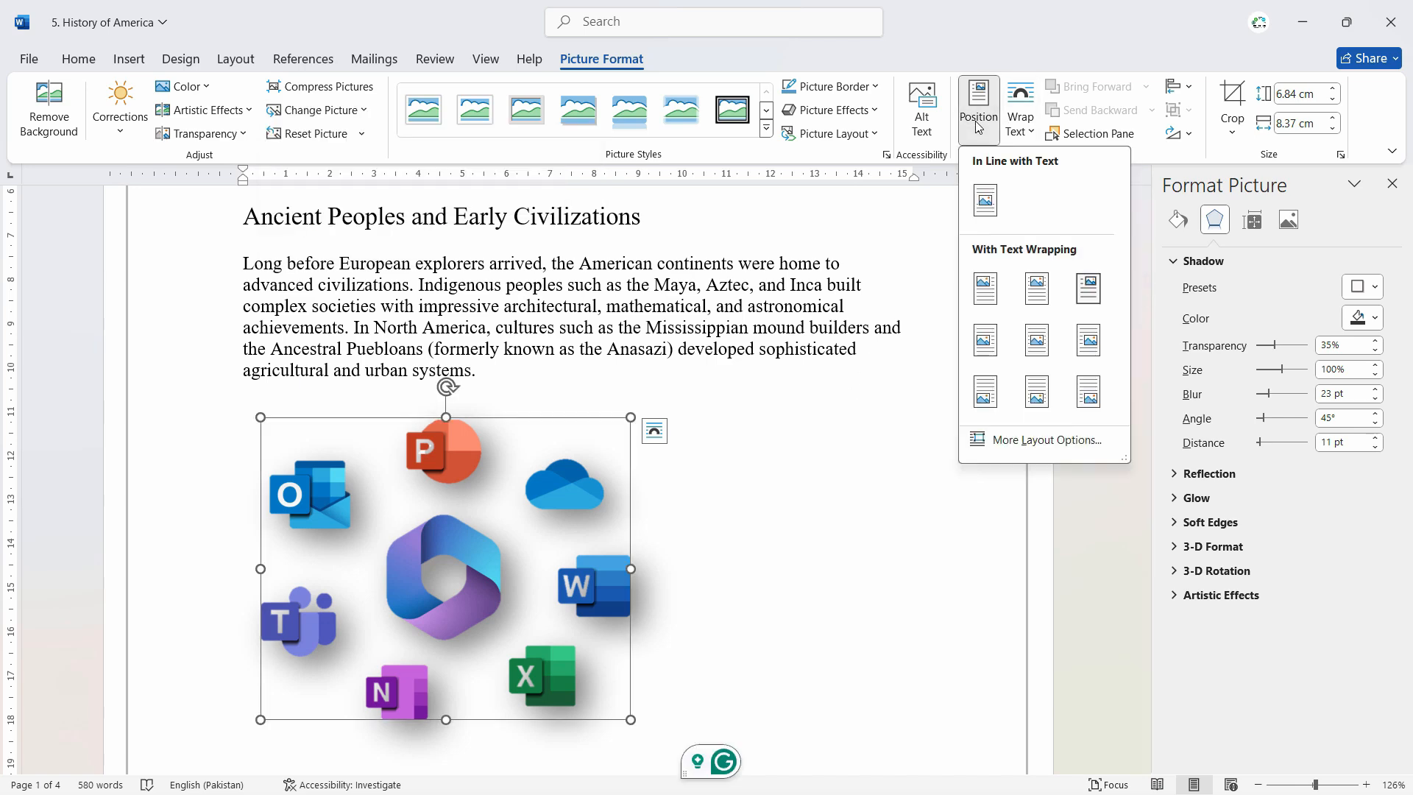
pyautogui.click(1088, 288)
pyautogui.scroll(4, 947, 427)
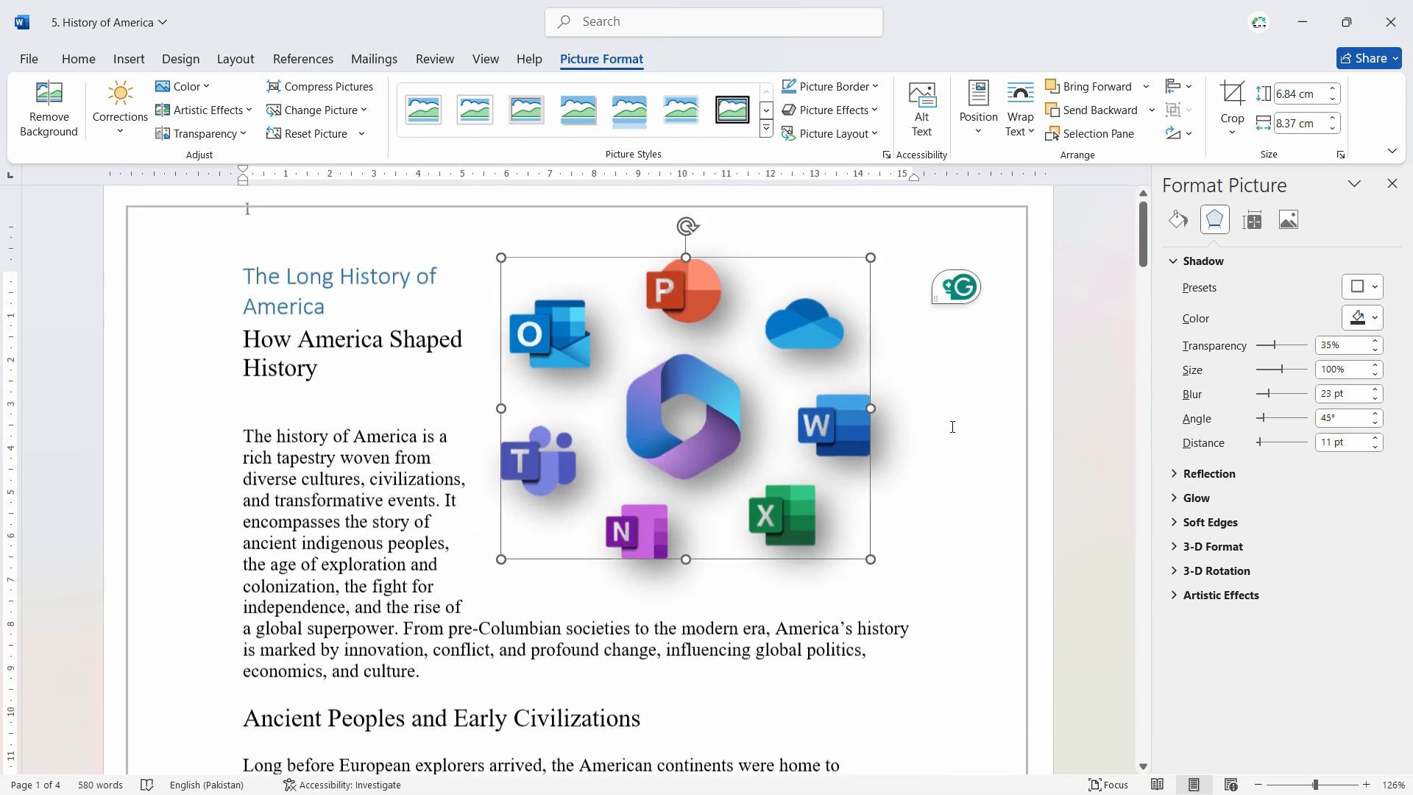
# Step: Move the picture toward the right page border, shrink it to about 5.66 by 6.92 cm, and show its text wrapping choices
pyautogui.moveTo(731, 431); pyautogui.dragTo(794, 431)
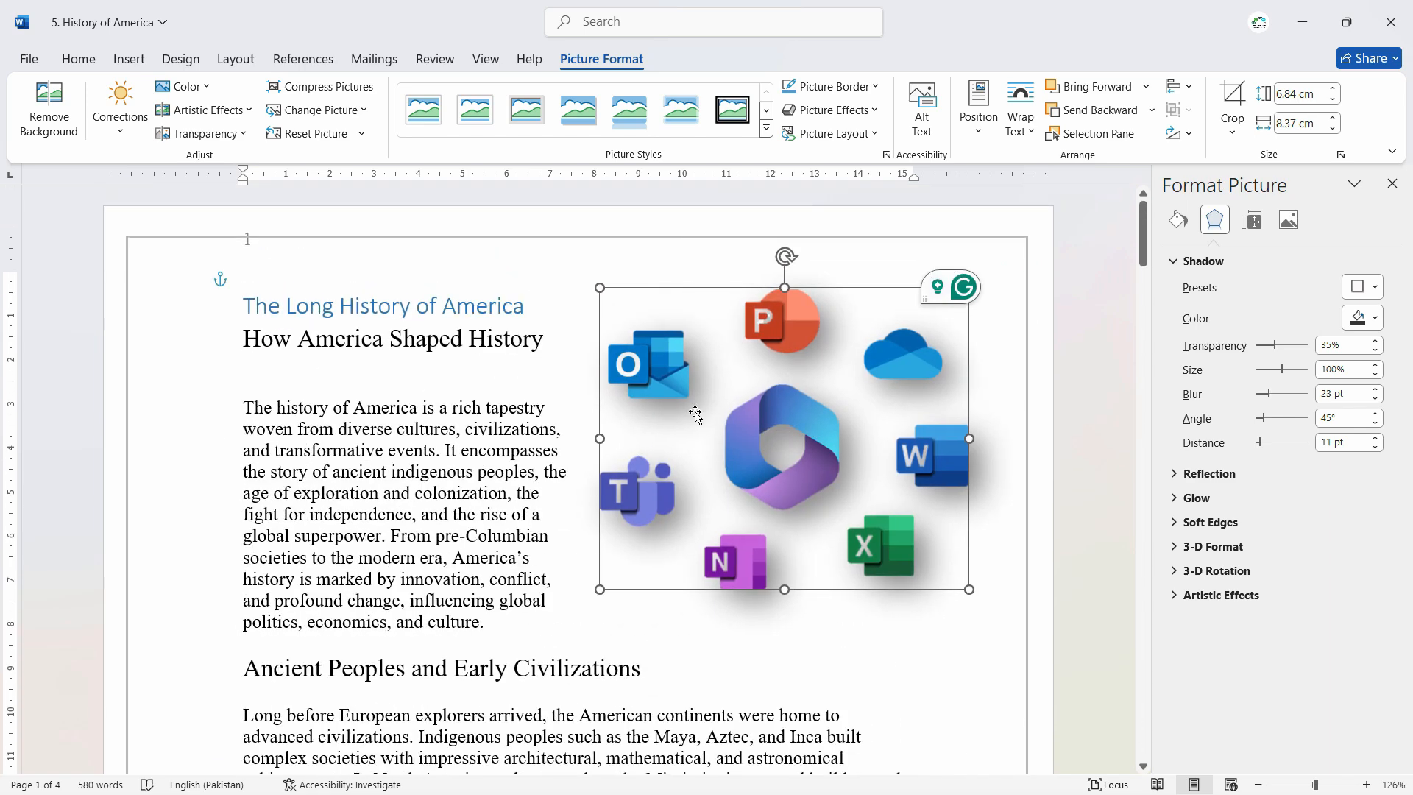
pyautogui.moveTo(599, 288); pyautogui.dragTo(663, 340)
pyautogui.moveTo(764, 415); pyautogui.dragTo(789, 392)
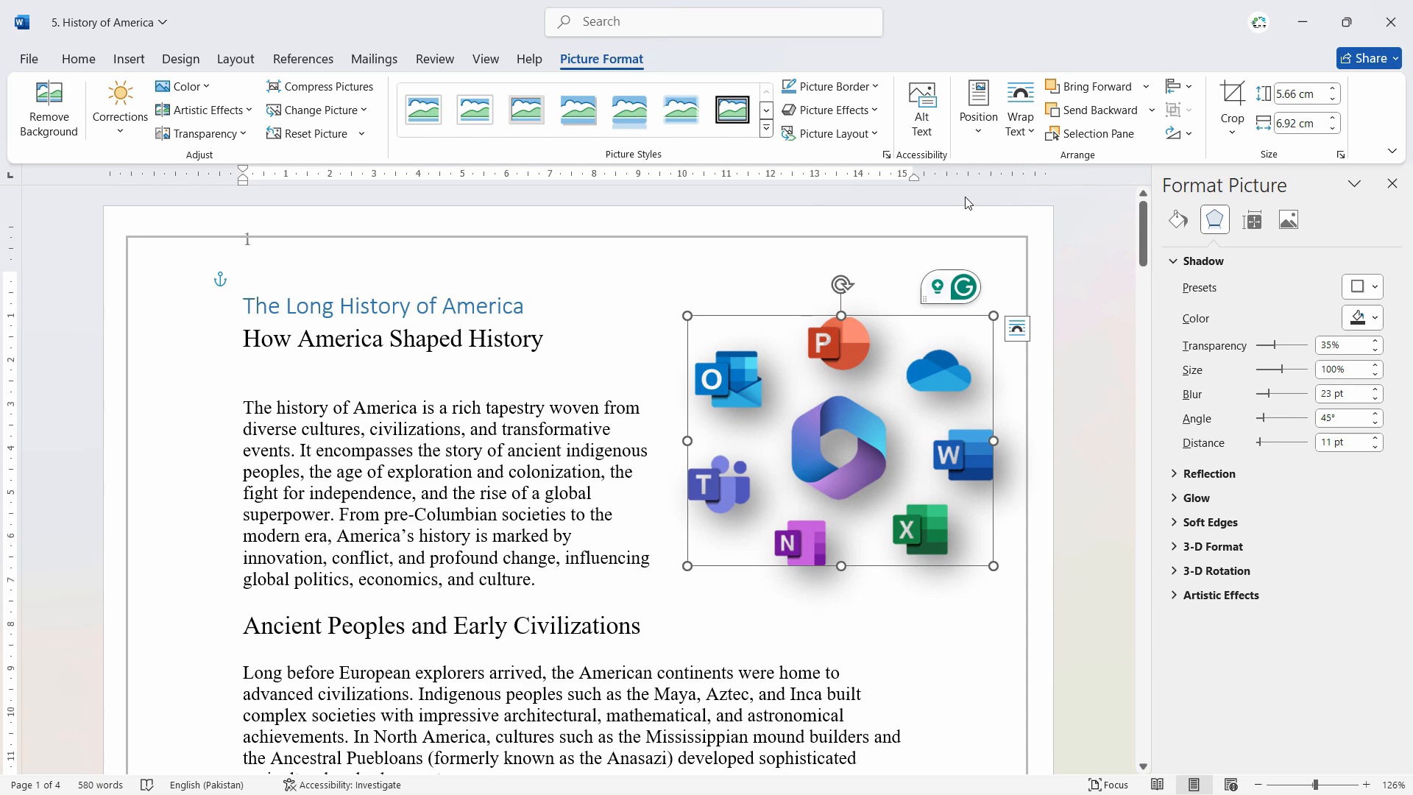
pyautogui.click(1016, 130)
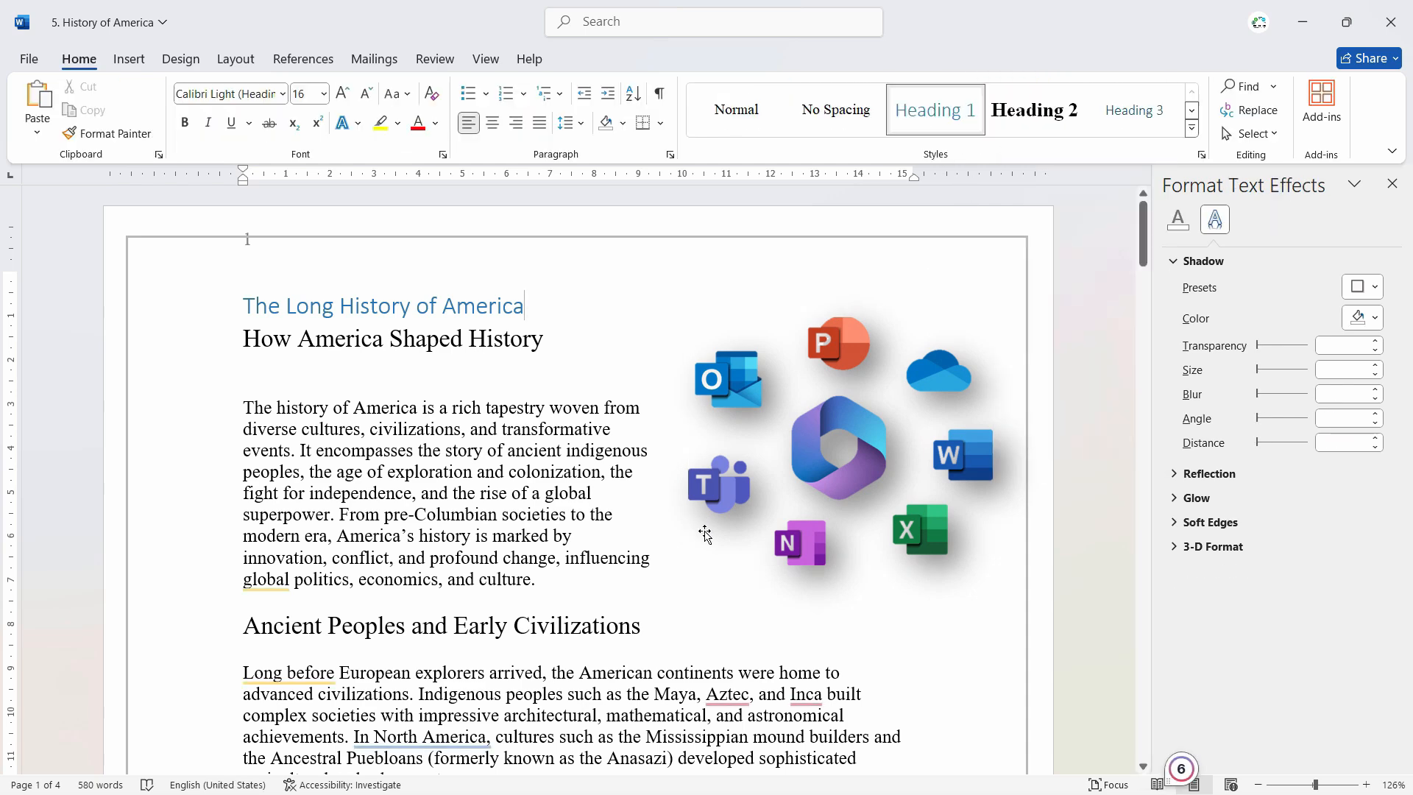
# Step: Place the insertion point below the Ancient Peoples and Early Civilizations paragraph and start inserting an online picture
pyautogui.scroll(-5, 752, 547)
pyautogui.scroll(-5, 752, 553)
pyautogui.scroll(2, 757, 552)
pyautogui.scroll(-1, 757, 552)
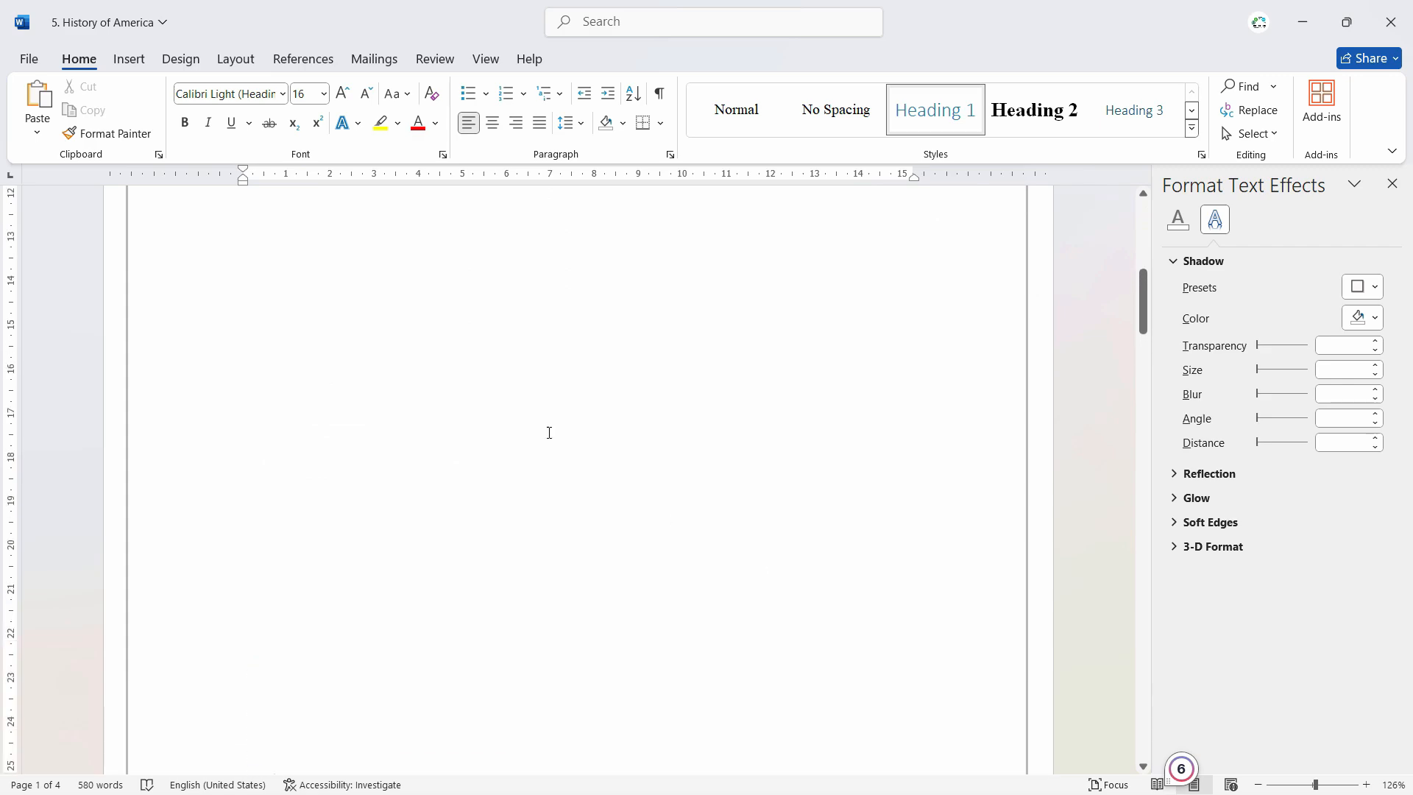
pyautogui.scroll(3, 564, 397)
pyautogui.click(467, 435)
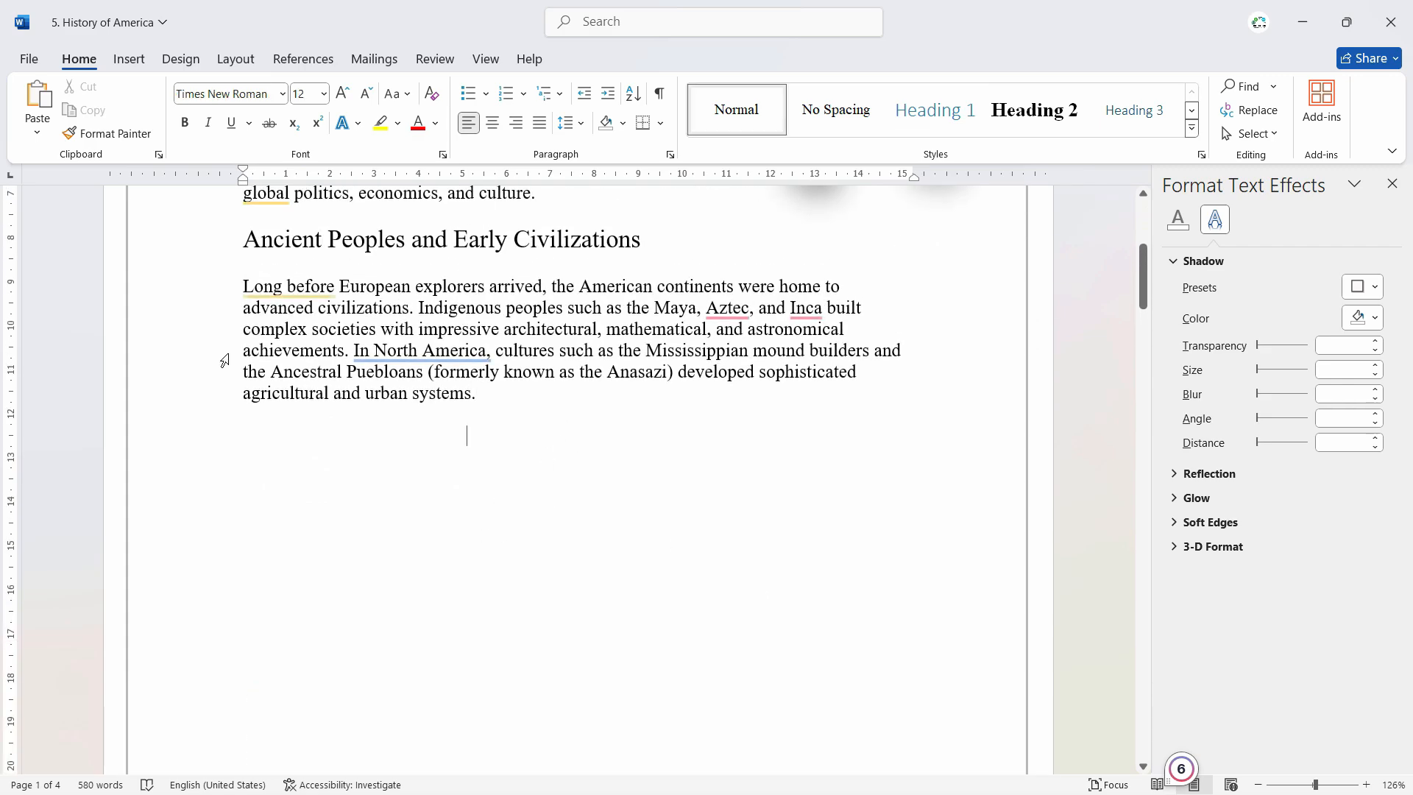
pyautogui.click(129, 59)
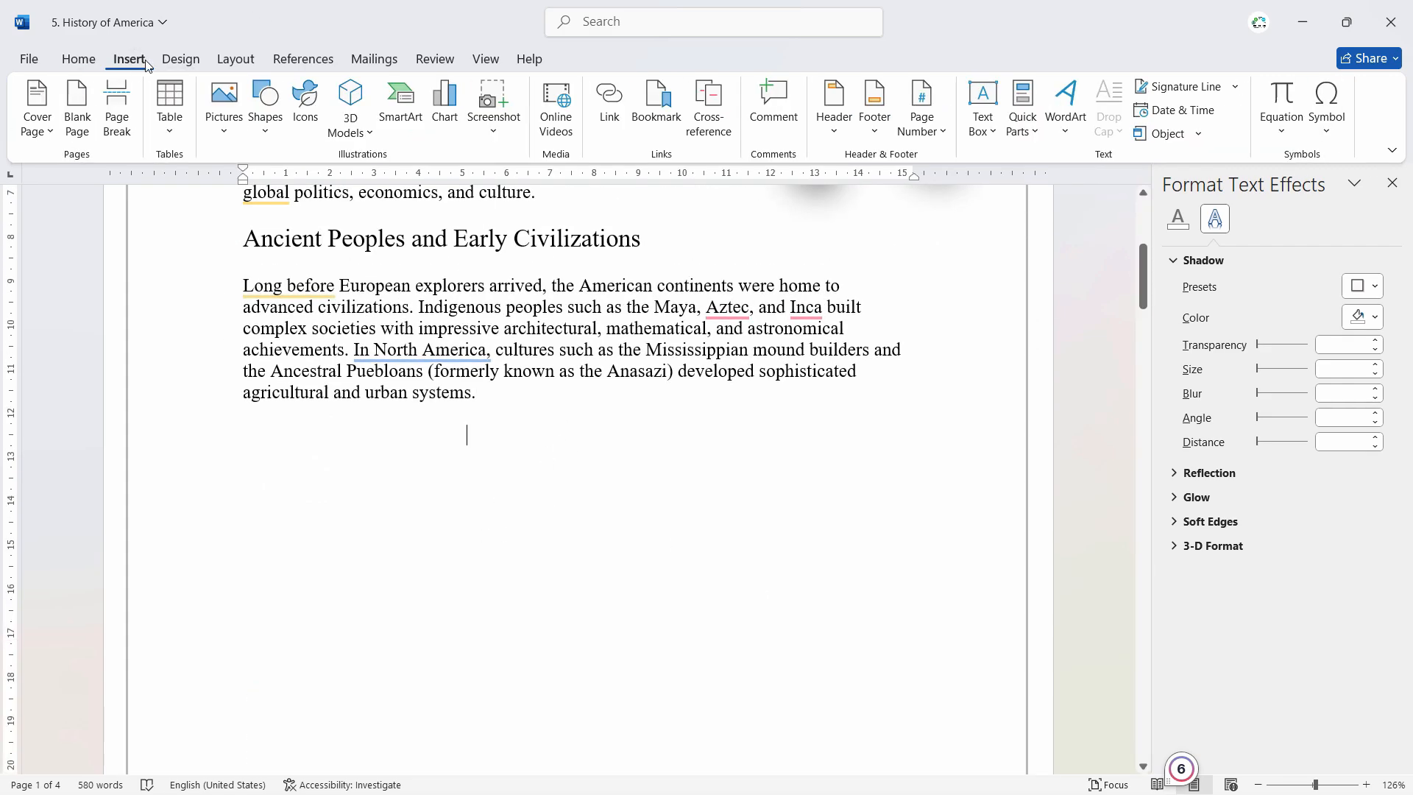
pyautogui.click(224, 118)
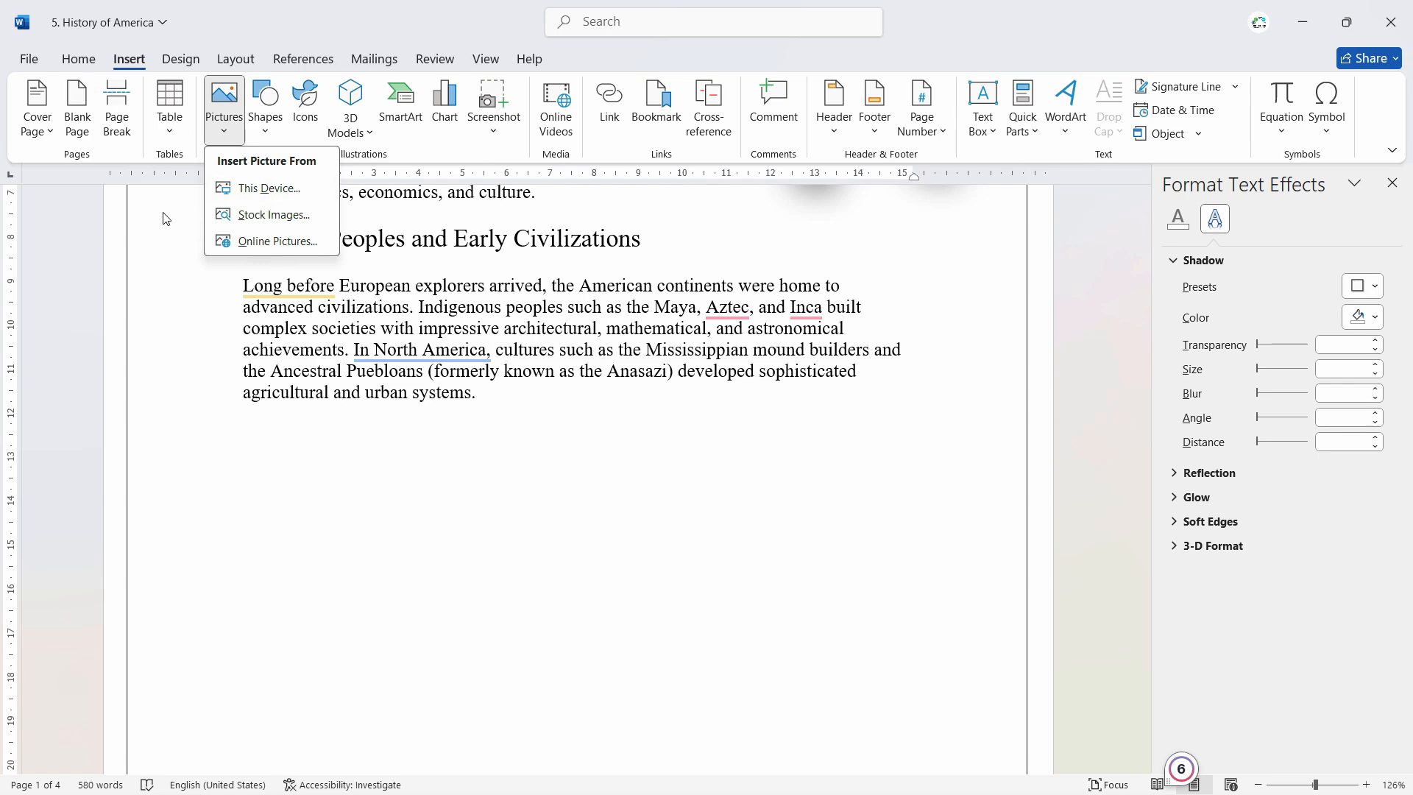
pyautogui.click(253, 241)
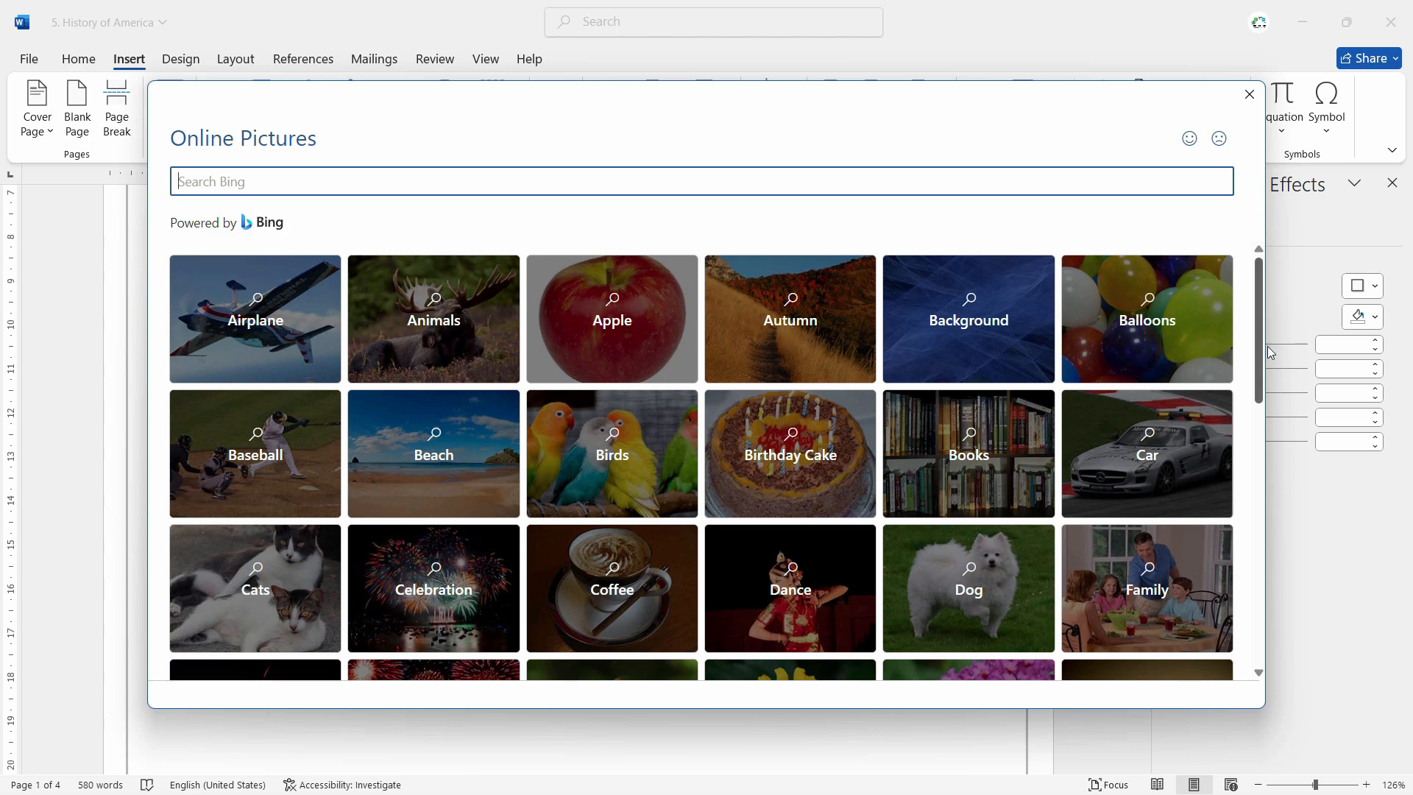
# Step: Browse the online picture categories, view the Books pictures, and return to the category overview
pyautogui.scroll(-2, 1266, 337)
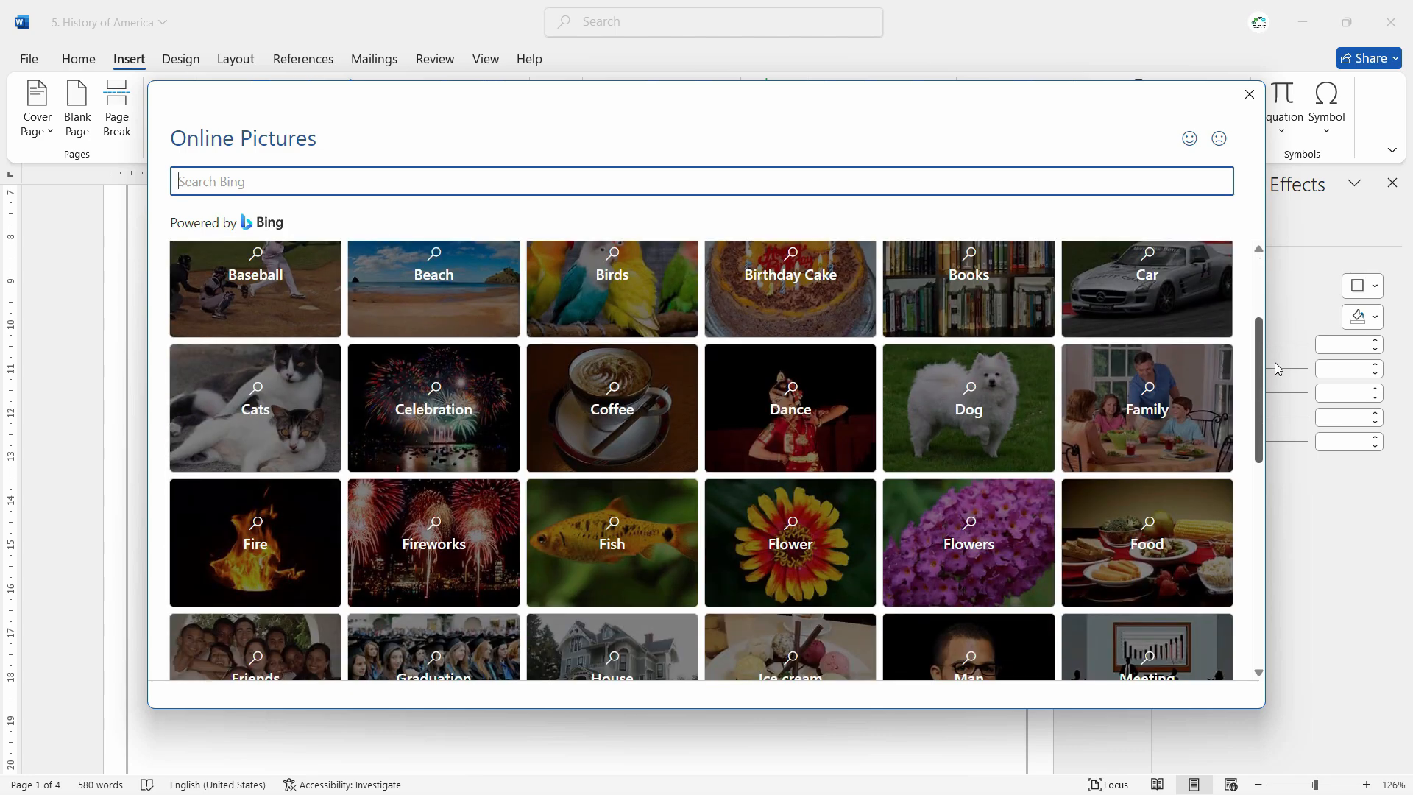
pyautogui.scroll(2, 1275, 362)
pyautogui.scroll(-2, 1279, 302)
pyautogui.scroll(2, 1279, 346)
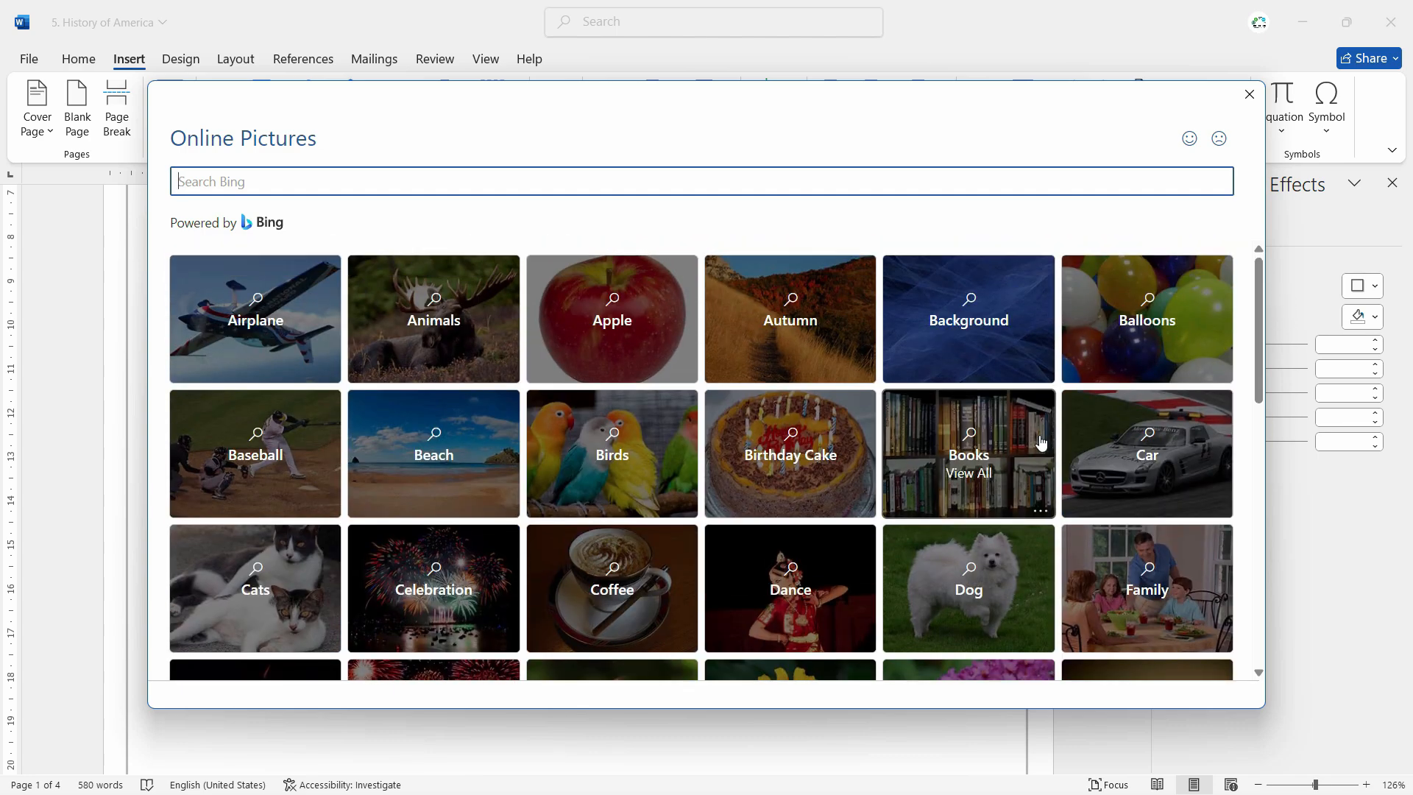
pyautogui.click(968, 451)
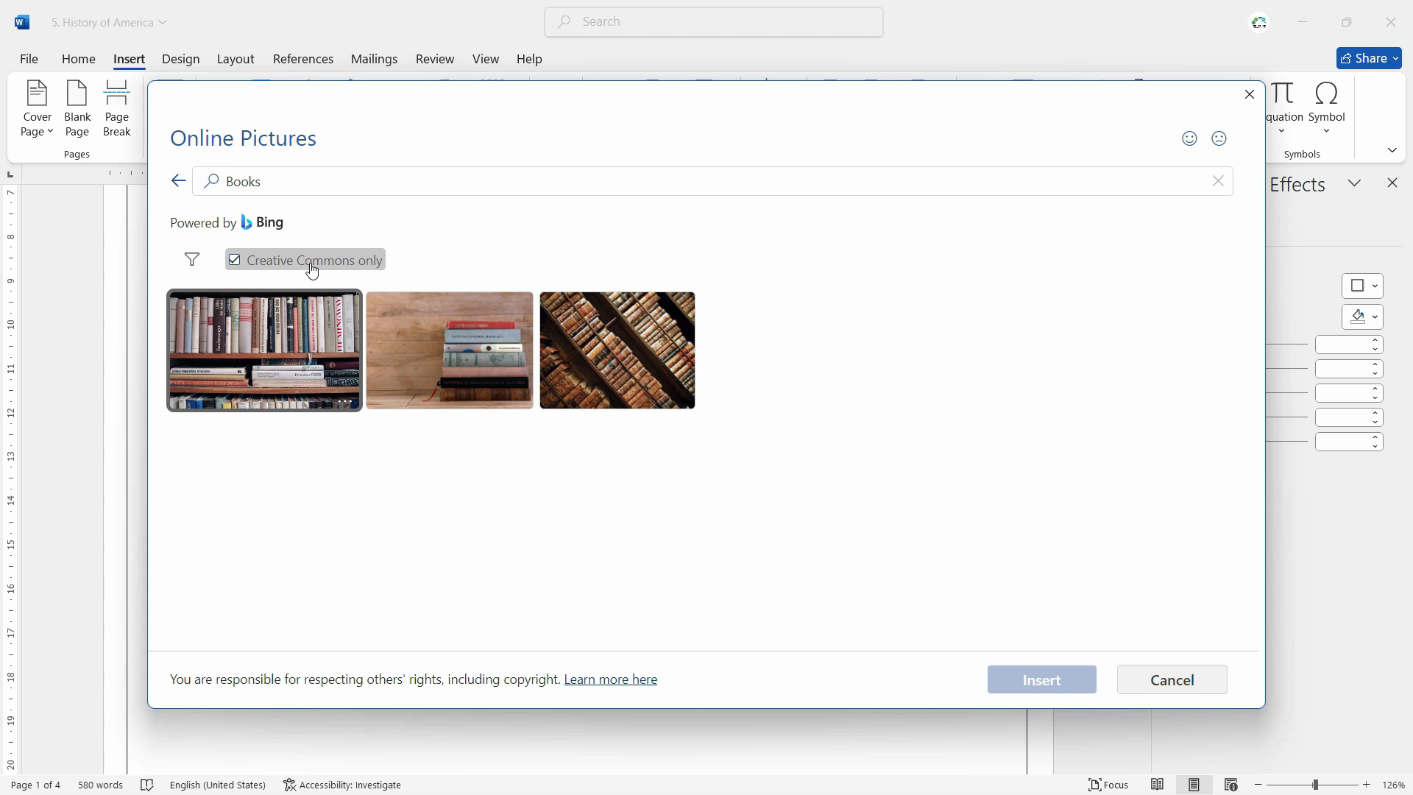
pyautogui.click(178, 181)
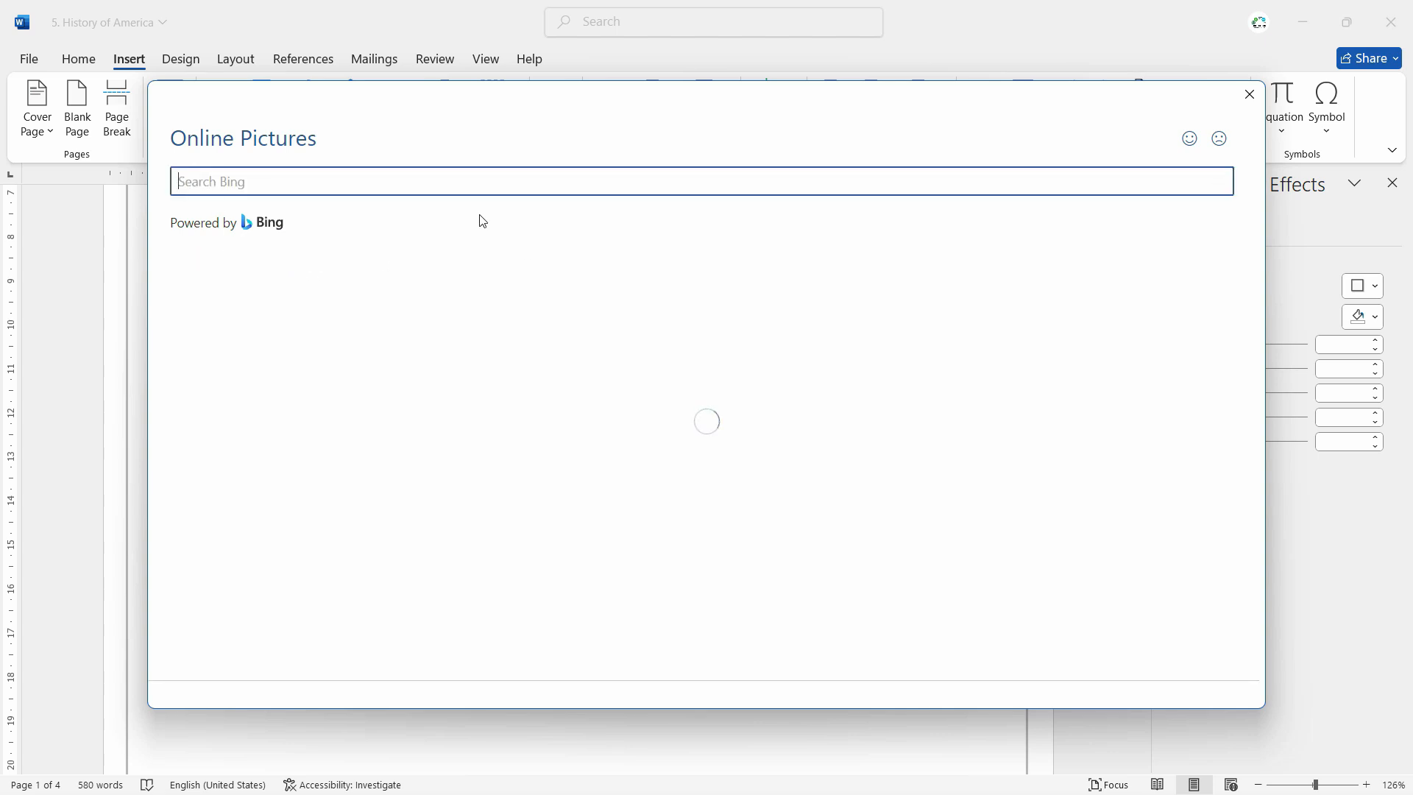
# Step: Search the online pictures for "america" and insert the American flag waving on a pole against a blue sky
pyautogui.write('amer')
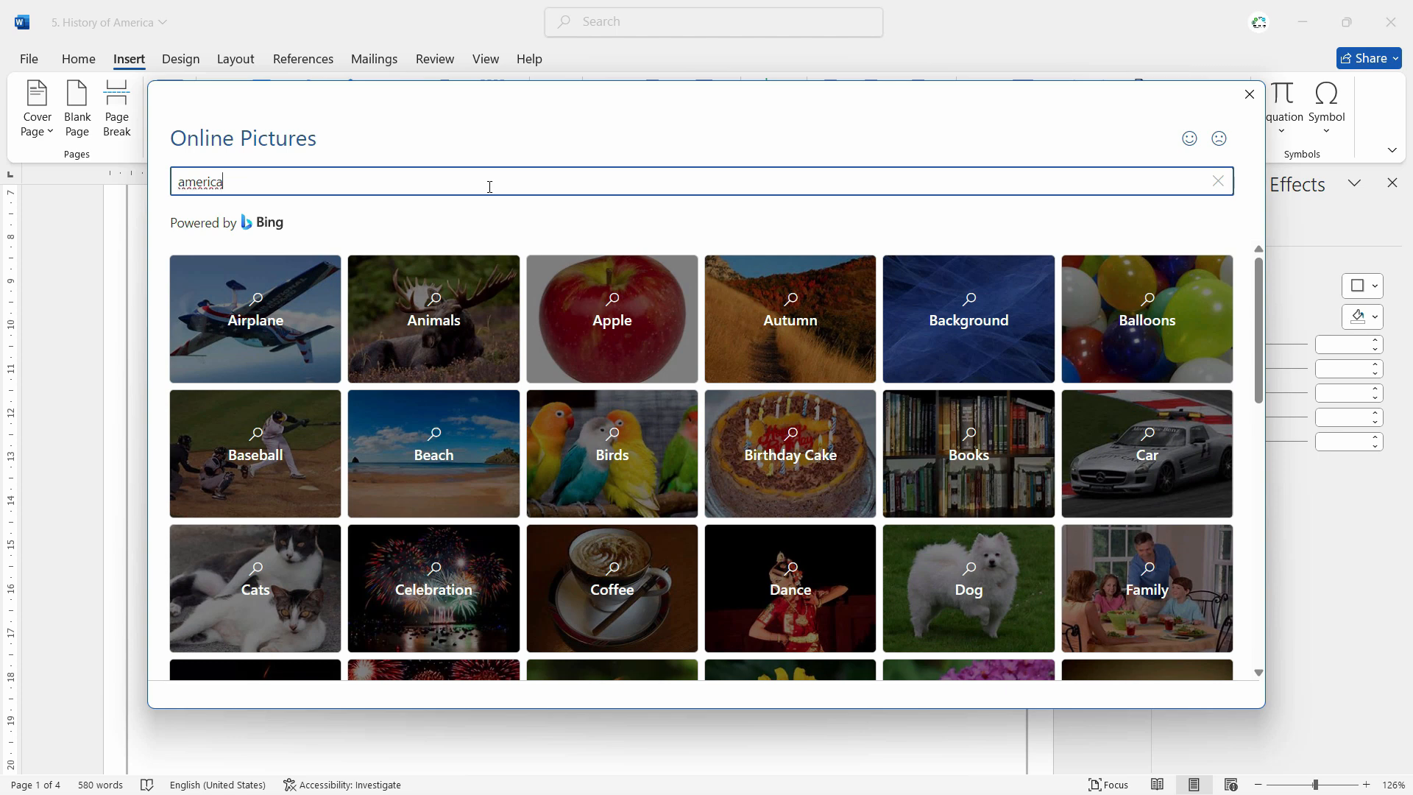
pyautogui.write('ica')
pyautogui.press('Return')
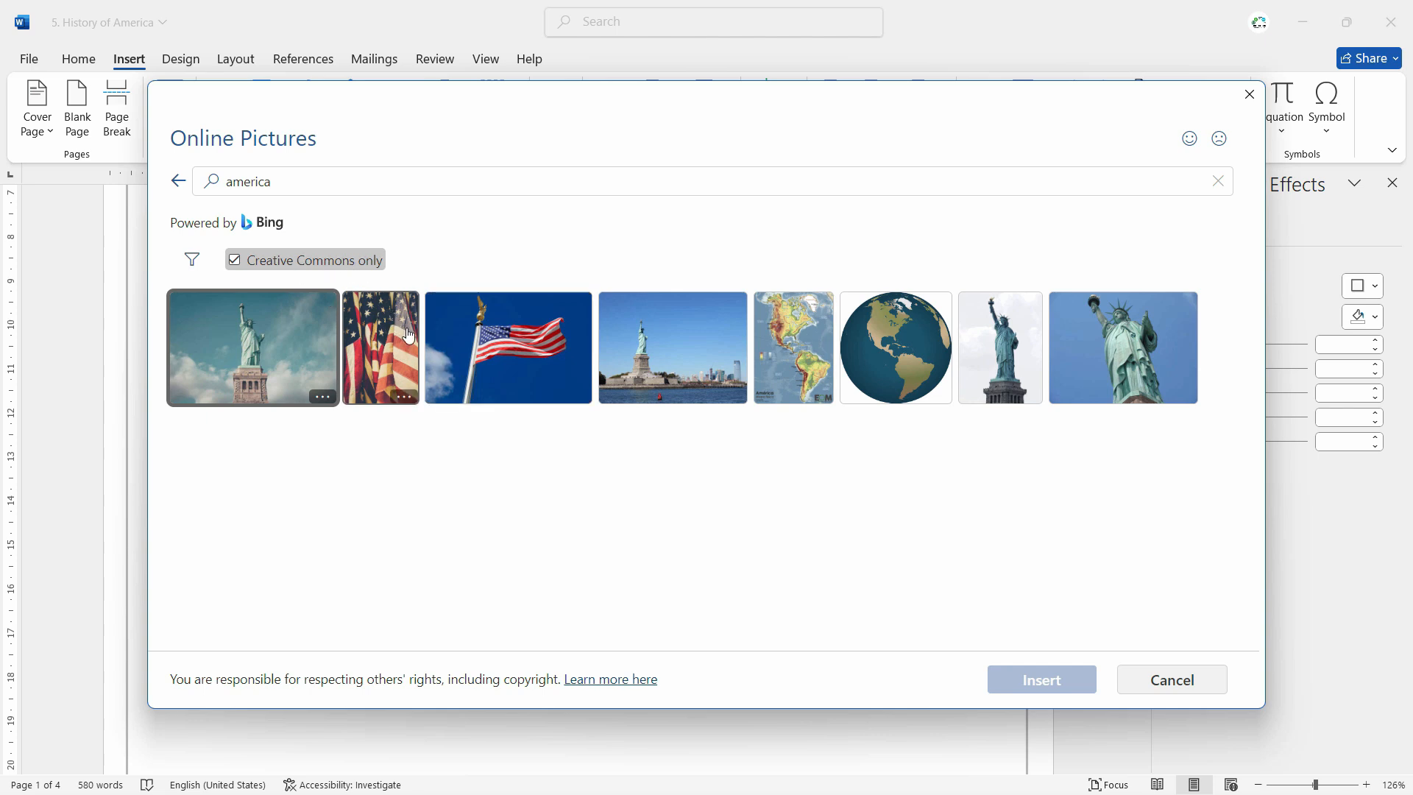
pyautogui.click(534, 353)
pyautogui.click(1039, 681)
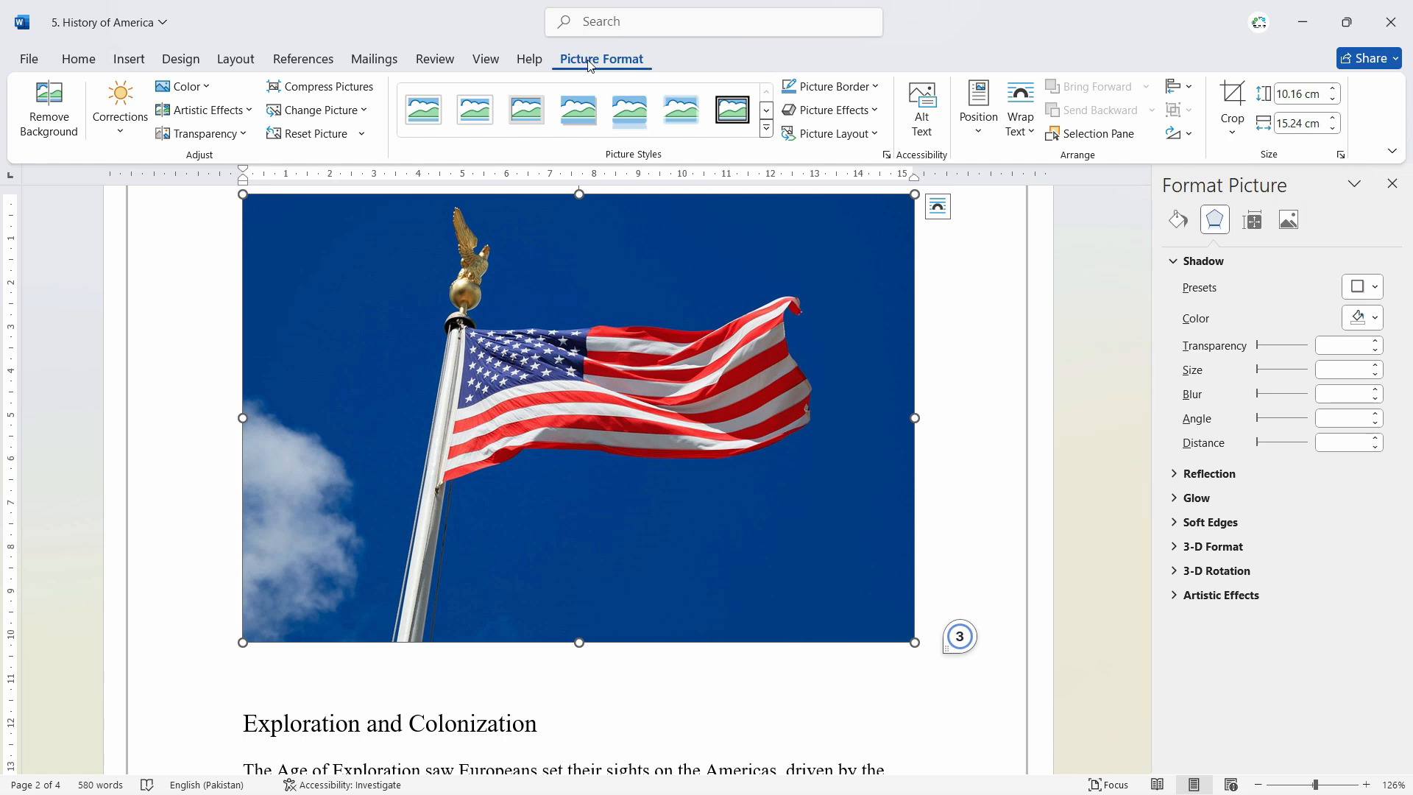
# Step: Show the crop options for the flag picture
pyautogui.click(1237, 135)
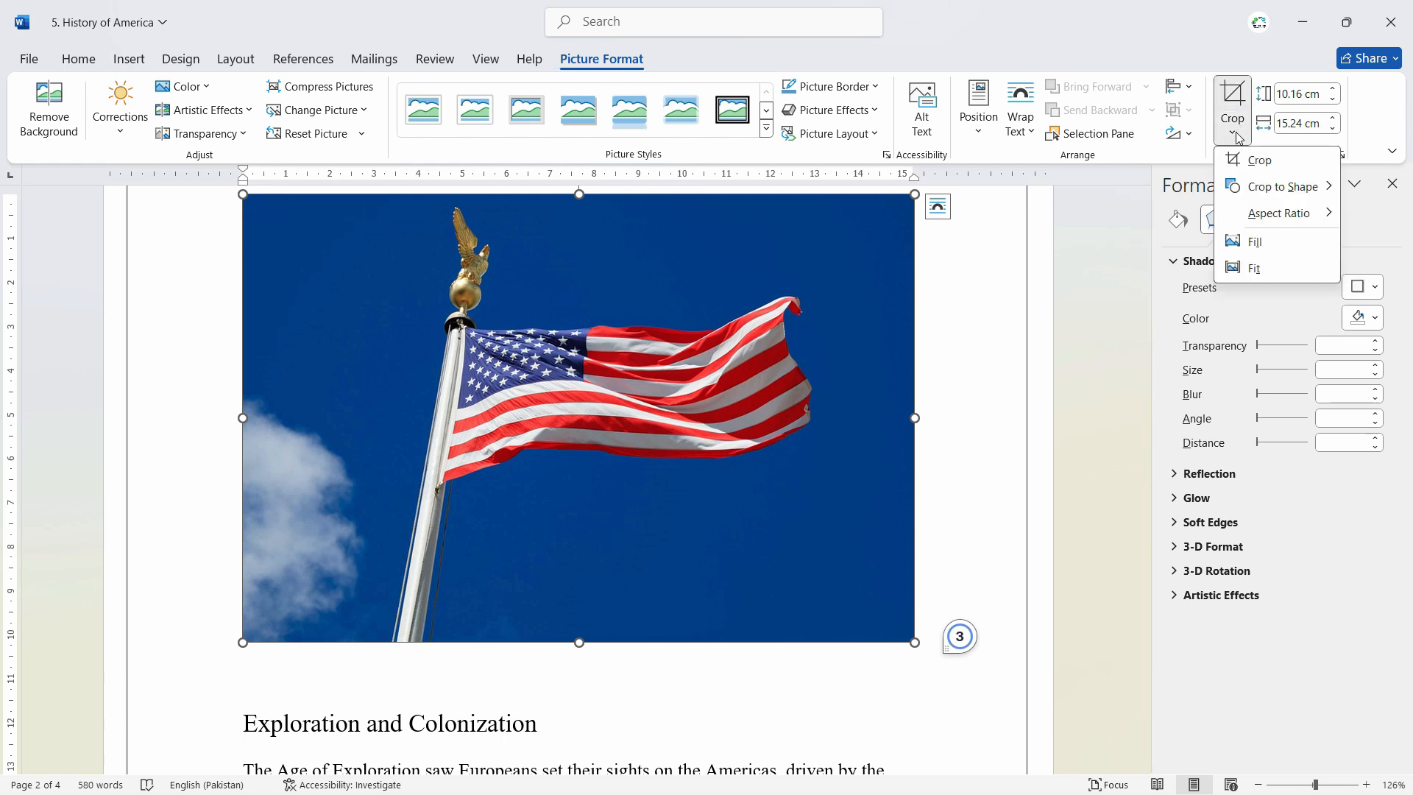